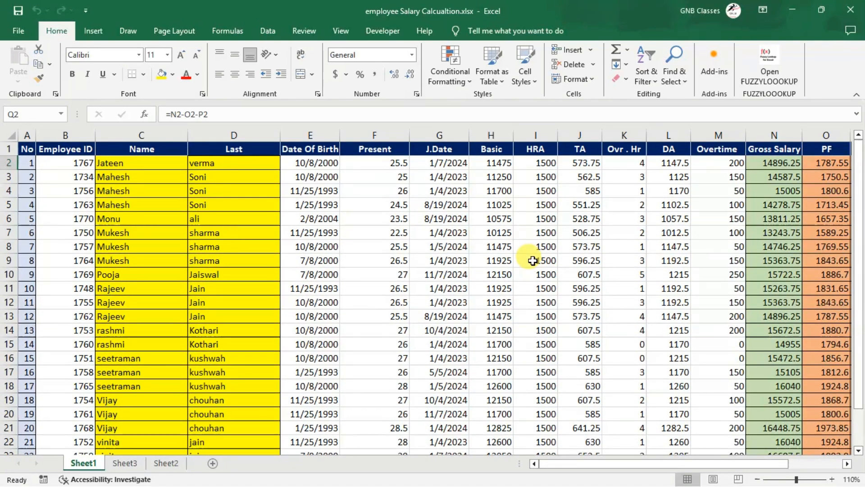
Copy the whole employee salary table with its headers from Sheet1 and paste it at cell A1 of Sheet2
scroll(541, 275, right, 2)
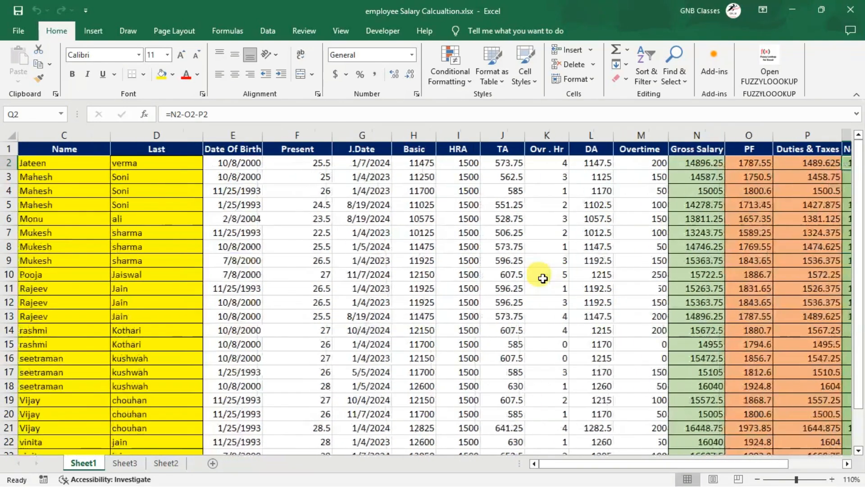
scroll(339, 271, right, 1)
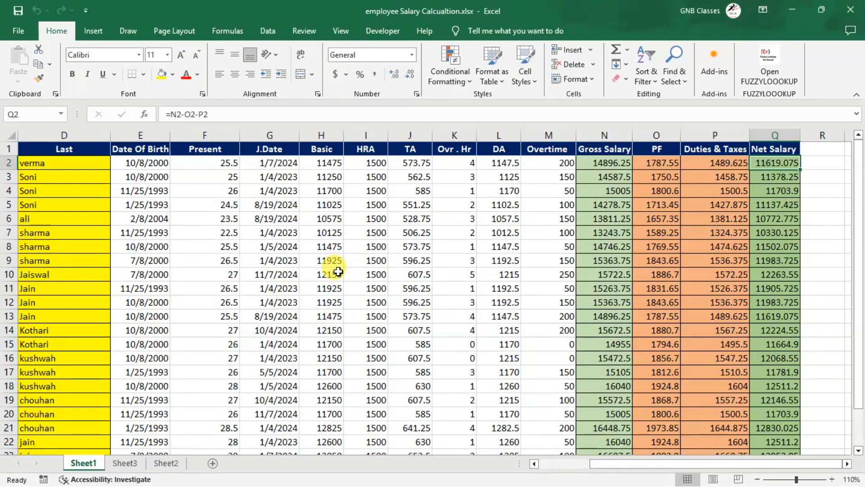
scroll(339, 271, left, 2)
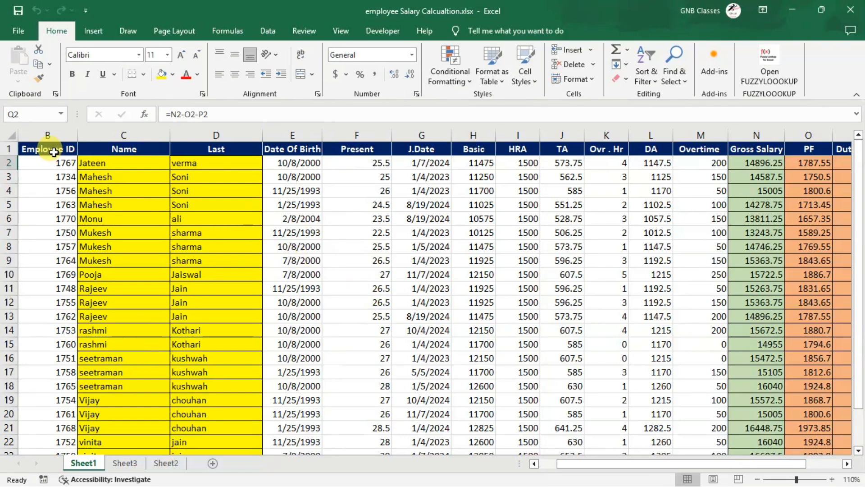
click(53, 152)
key(ctrl+shift+Right)
key(ctrl+shift+Down)
key(ctrl+c)
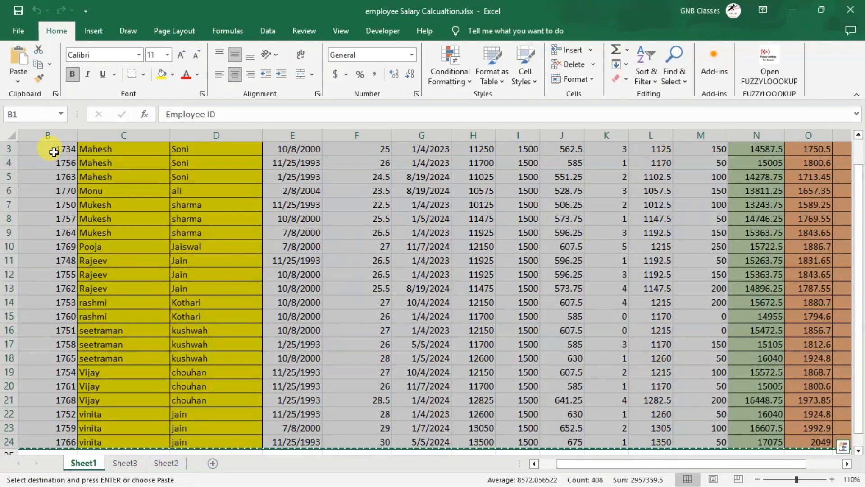
click(165, 466)
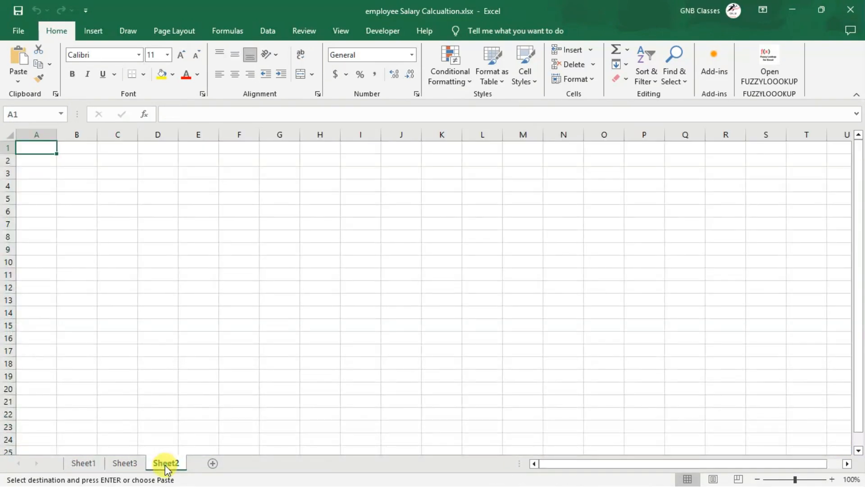
key(ctrl+v)
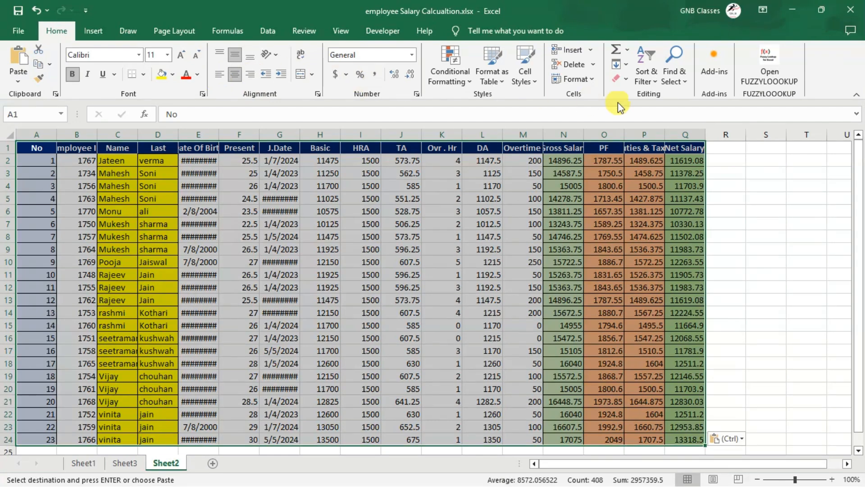
Clear all formats from the pasted table on Sheet2 while keeping its data
click(626, 81)
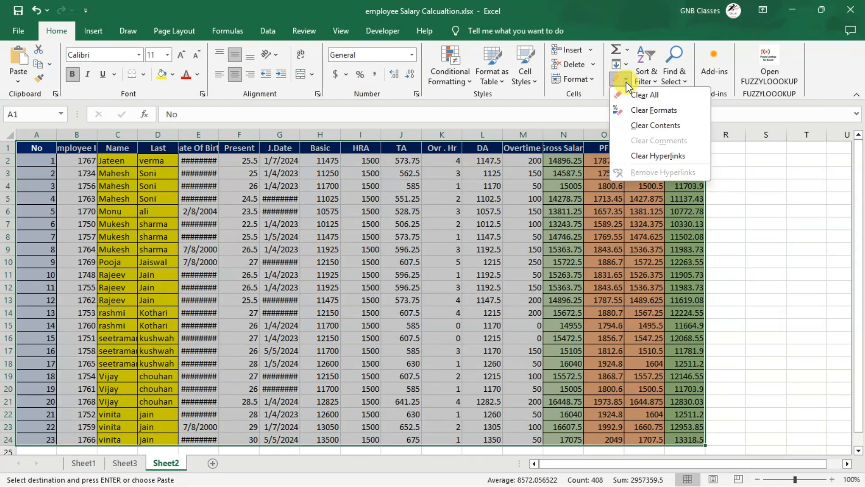
click(685, 111)
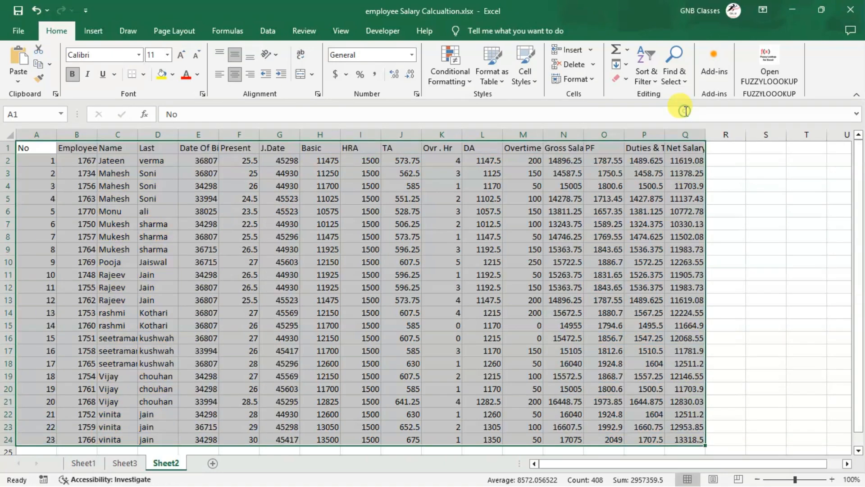
click(476, 231)
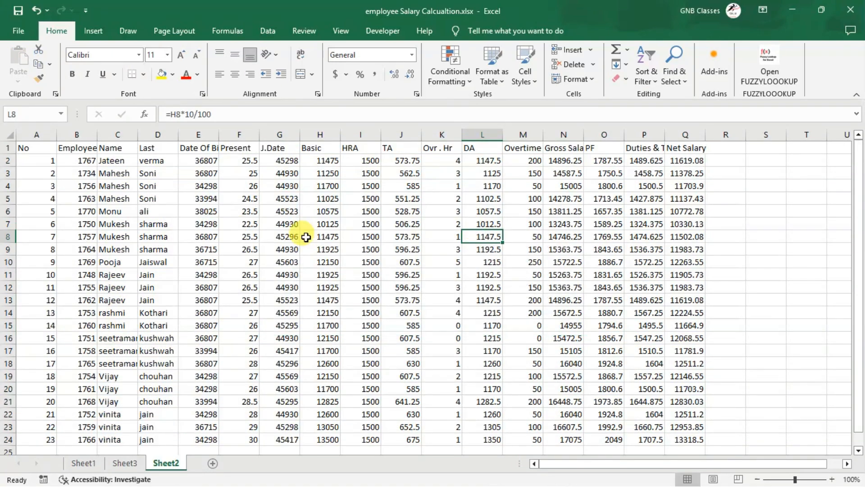
Compare the formatted salary table on Sheet1 with the unformatted copy on Sheet2
click(84, 464)
scroll(312, 324, up, 2)
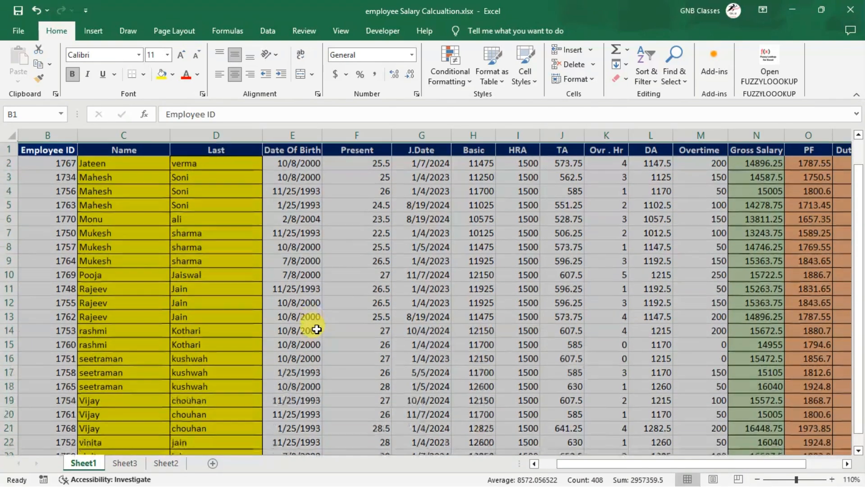
click(166, 463)
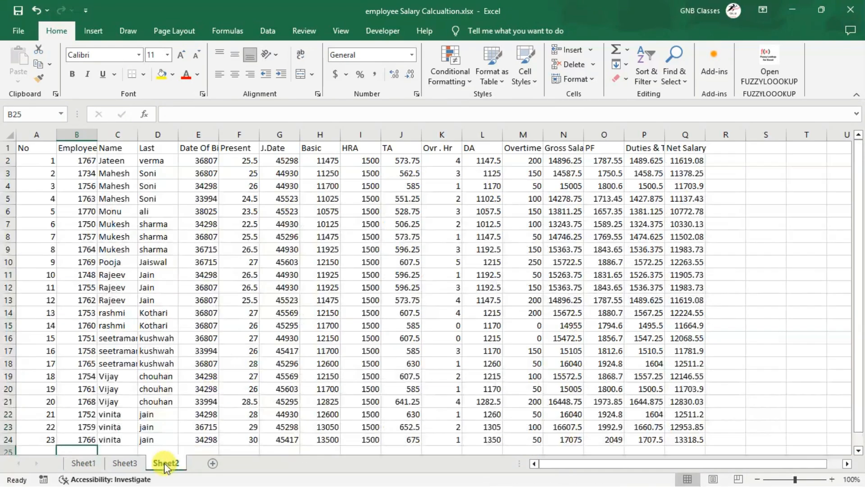
scroll(329, 302, down, 1)
scroll(328, 301, up, 1)
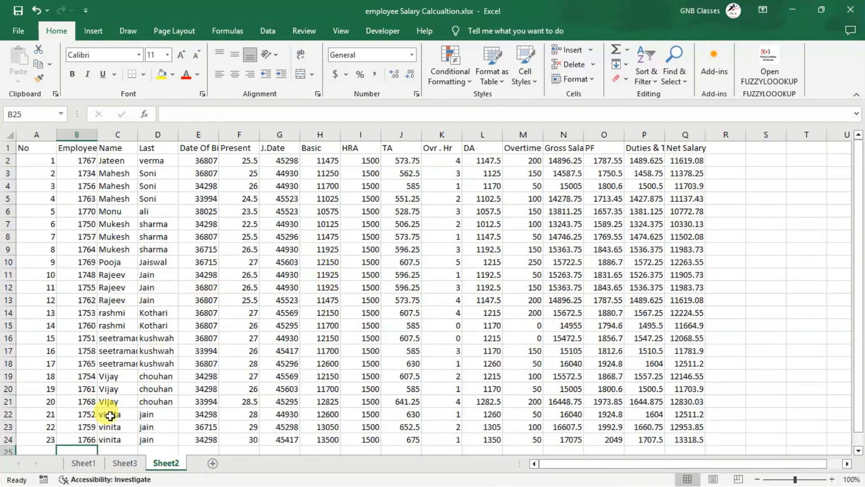
click(96, 463)
click(353, 247)
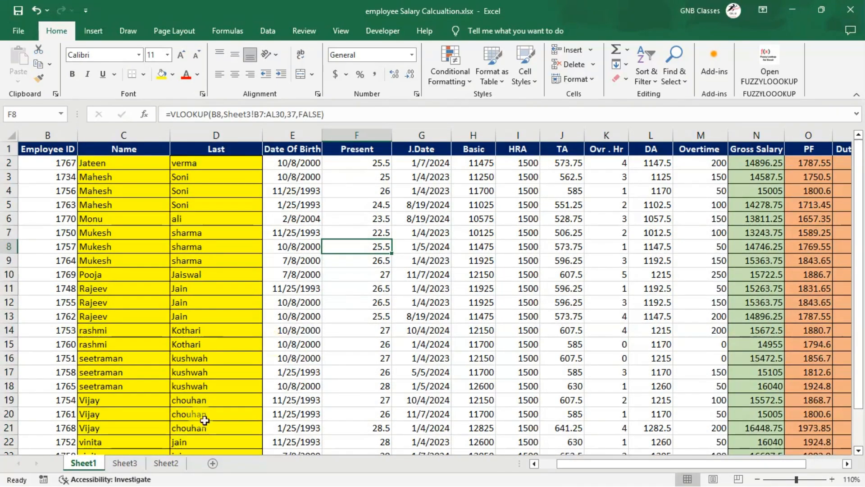
click(166, 464)
scroll(180, 322, down, 1)
scroll(180, 323, up, 1)
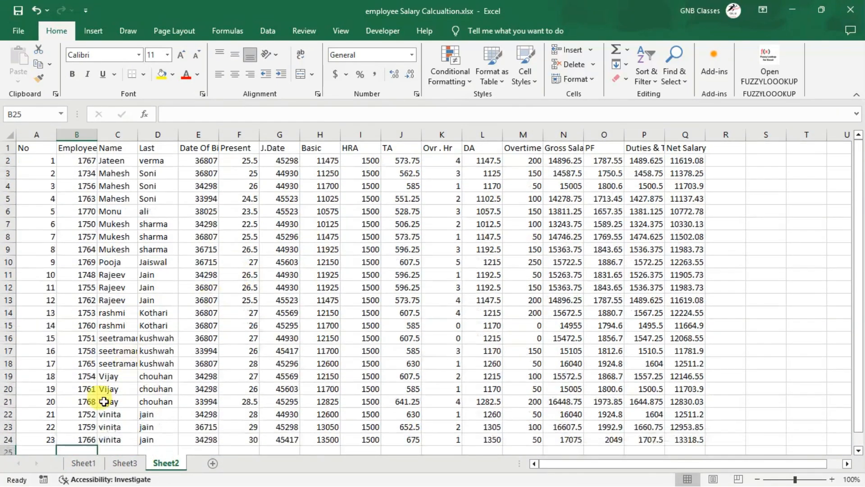
click(82, 464)
click(353, 203)
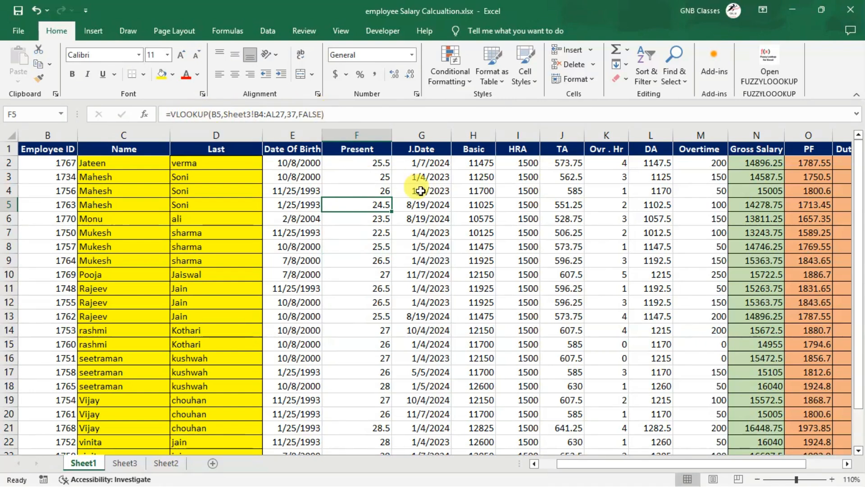
click(426, 204)
click(519, 245)
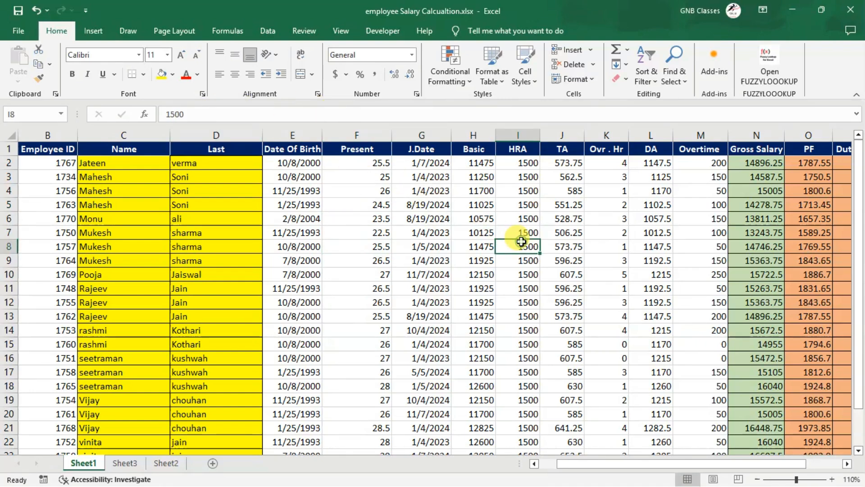
click(124, 311)
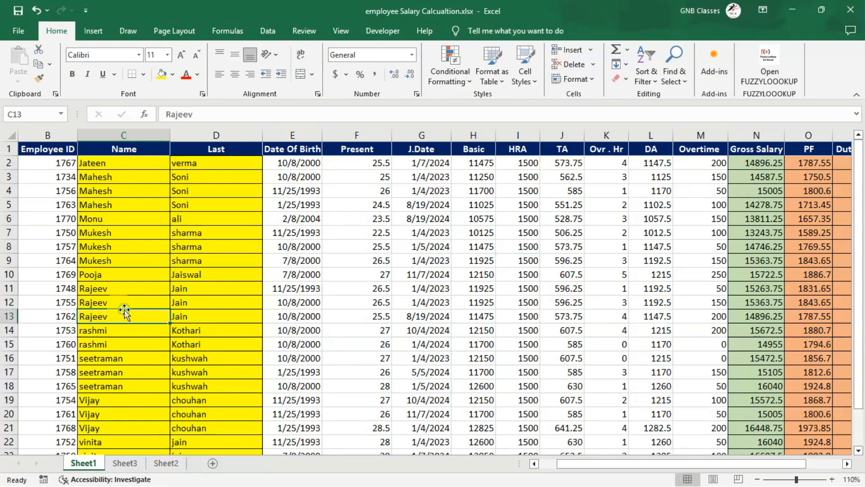
On Sheet2, autofit the widths of the Duties & Taxes, Date Of Birth and Employee ID columns
click(167, 463)
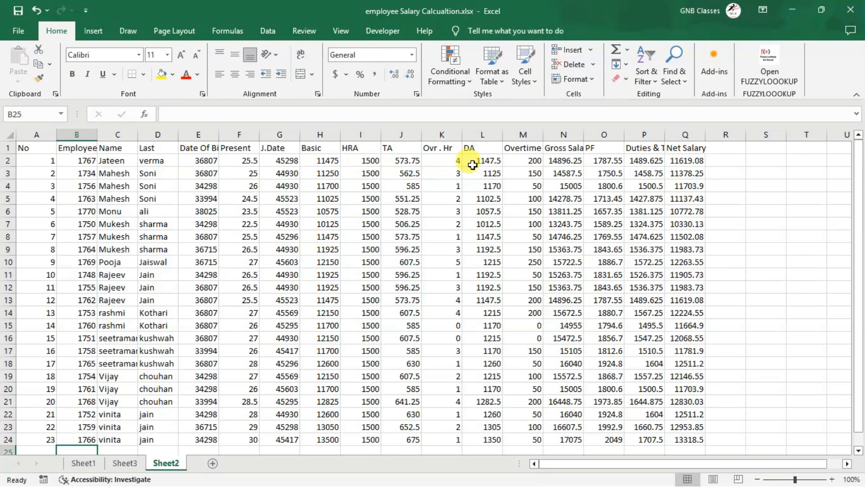
double_click(664, 134)
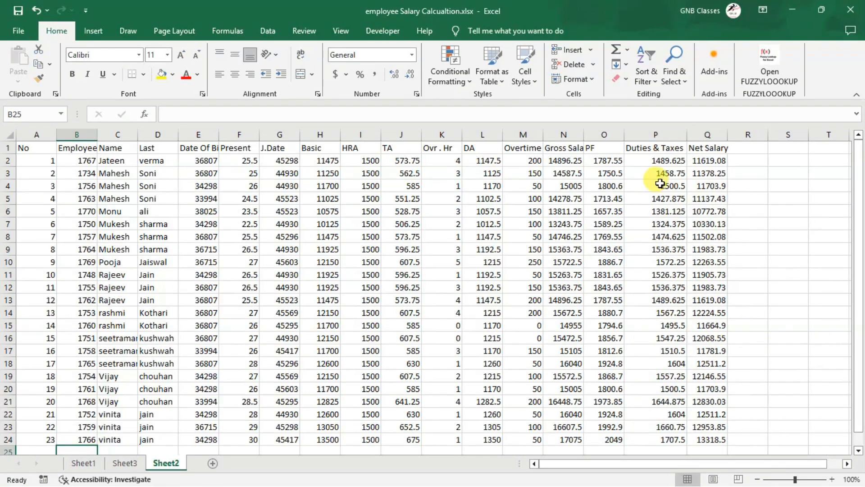
double_click(219, 134)
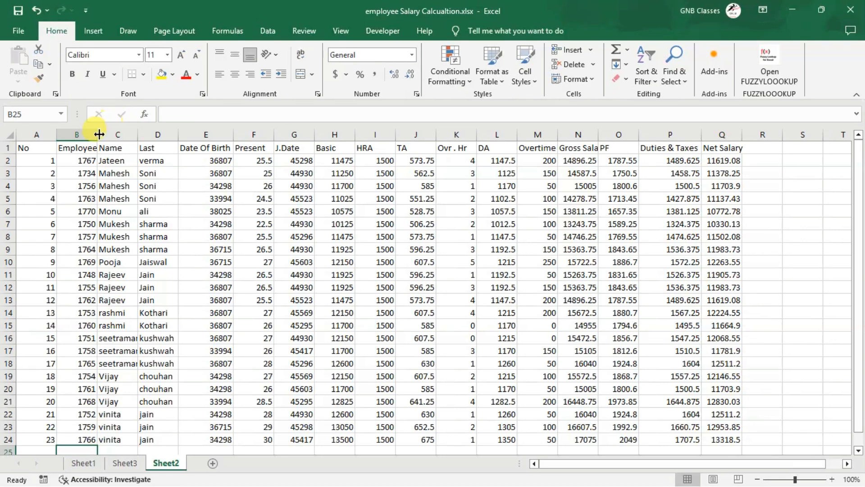
double_click(98, 134)
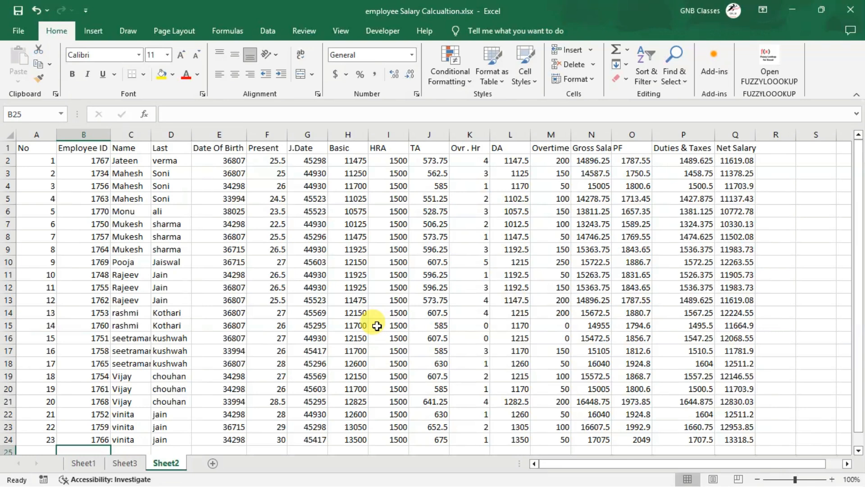
Set the font colour of the header row A1:Q1 on Sheet2 to black
click(175, 74)
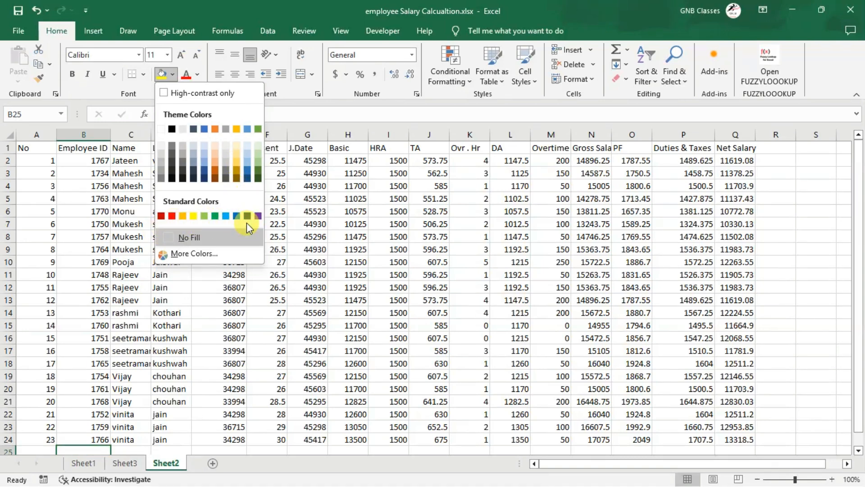
click(399, 232)
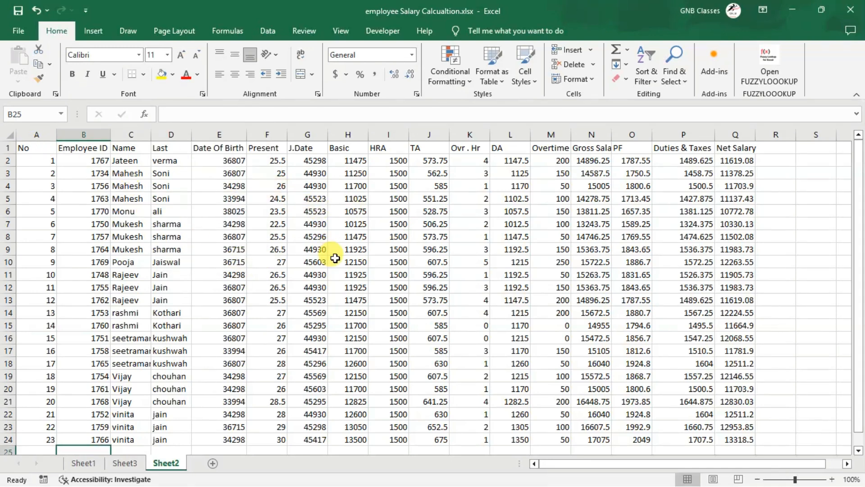
drag(21, 148, 750, 147)
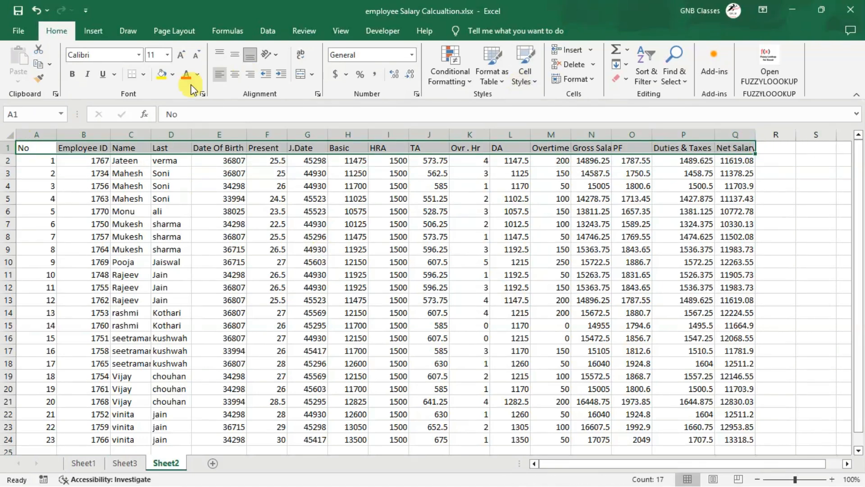
click(184, 74)
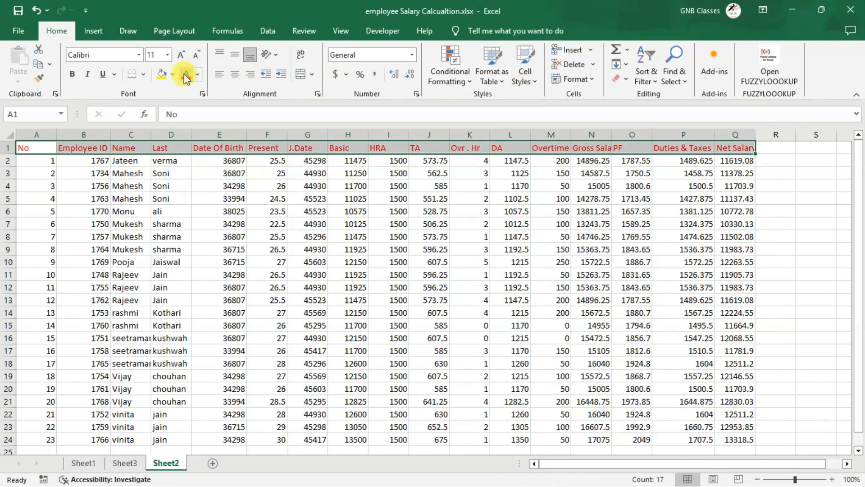
click(197, 75)
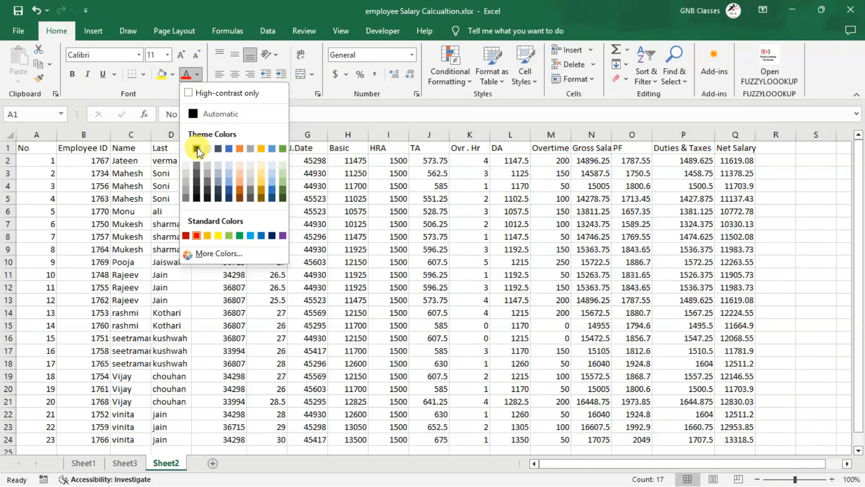
click(196, 147)
Fill the header row A1:Q1 with the standard red colour
click(174, 73)
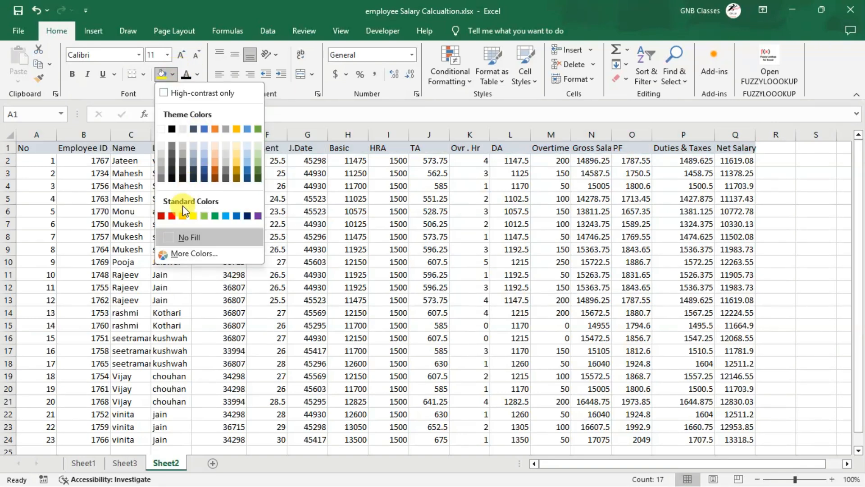
click(172, 216)
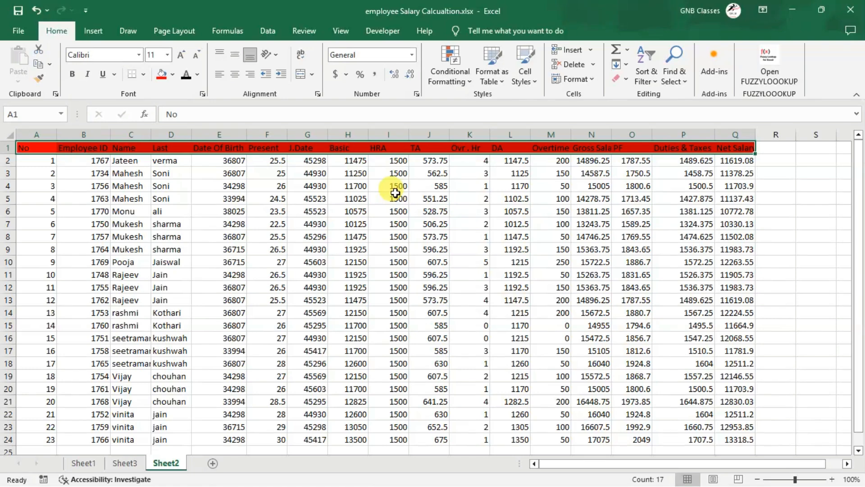
click(143, 77)
click(370, 212)
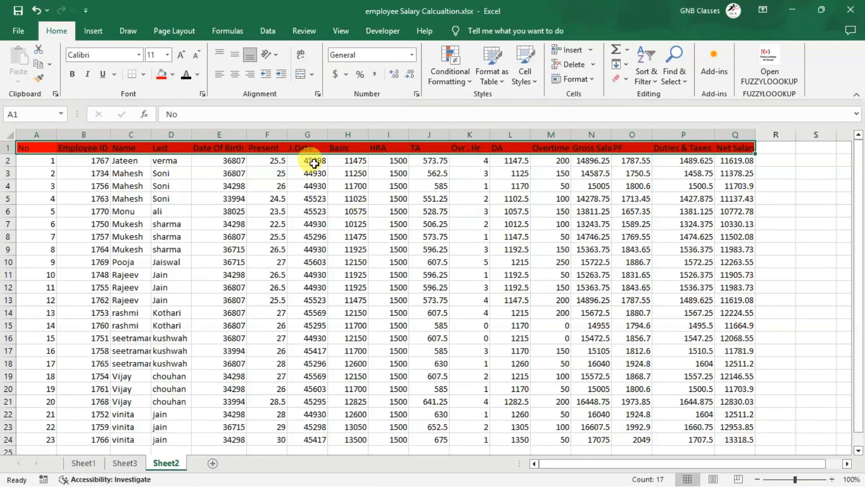
click(315, 148)
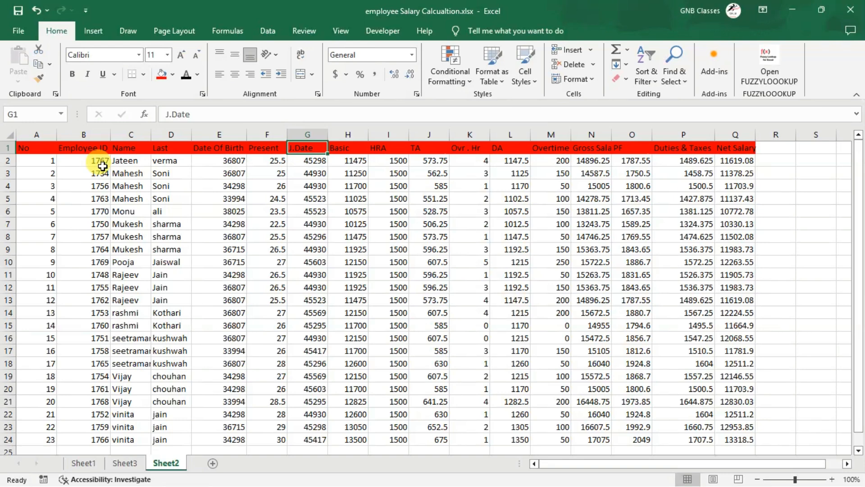
Fill cells D2:D10 in the Last column with the standard yellow colour
right_click(174, 163)
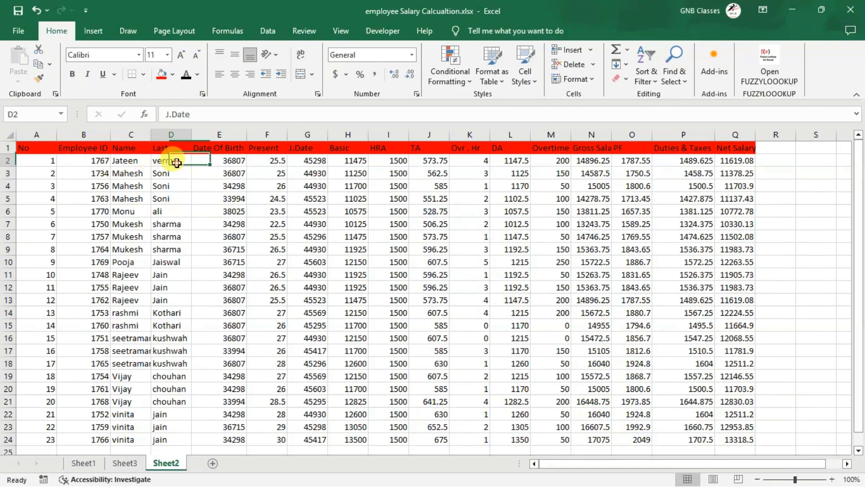
click(169, 205)
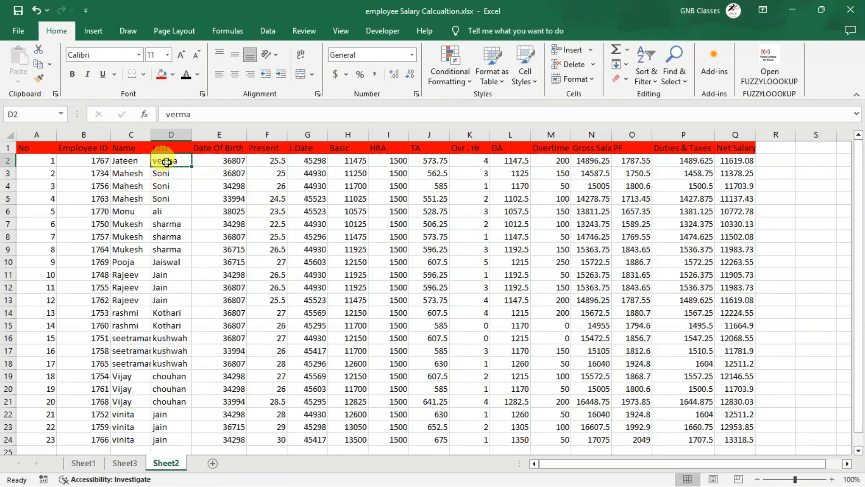
drag(167, 162, 170, 263)
click(175, 74)
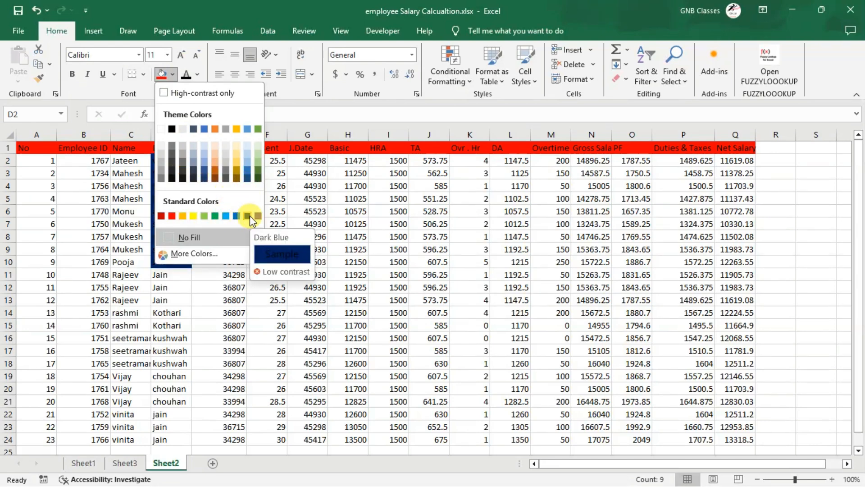
click(193, 215)
click(261, 237)
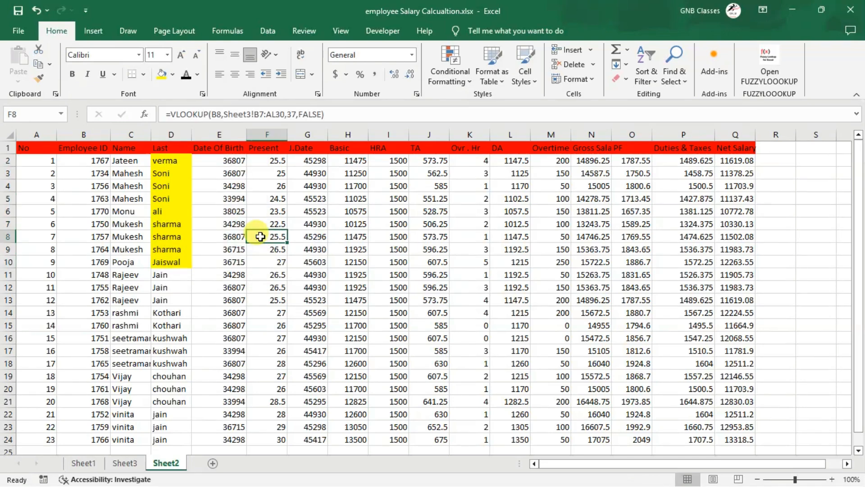
Fill cells E3:E11 in the Date Of Birth column with a dark blue theme colour
drag(226, 178, 226, 276)
click(172, 74)
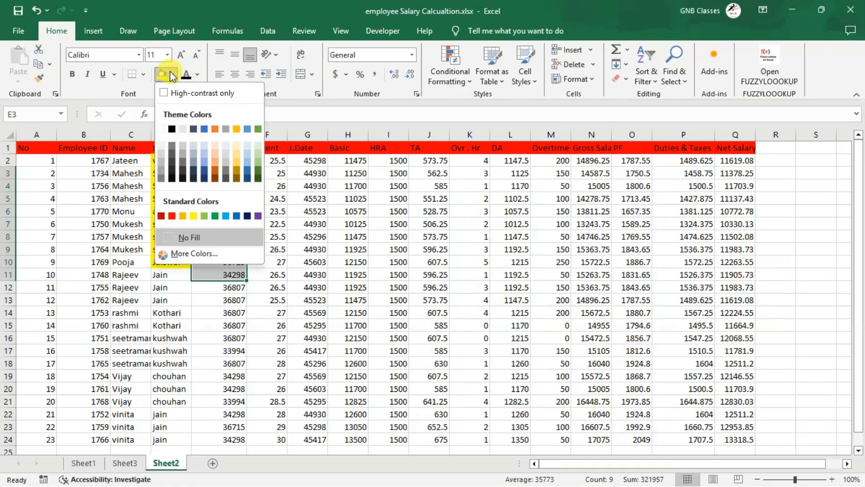
click(205, 173)
click(303, 227)
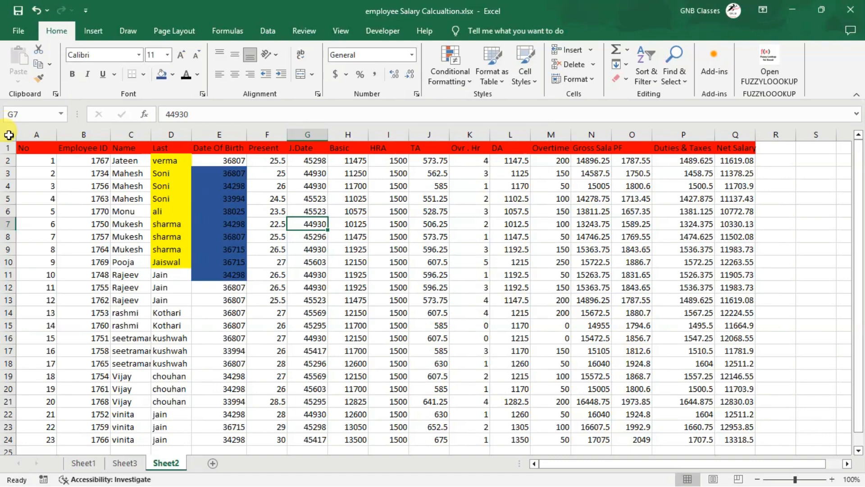
Clear the formats of all cells on Sheet2, keeping their contents
click(10, 134)
click(617, 80)
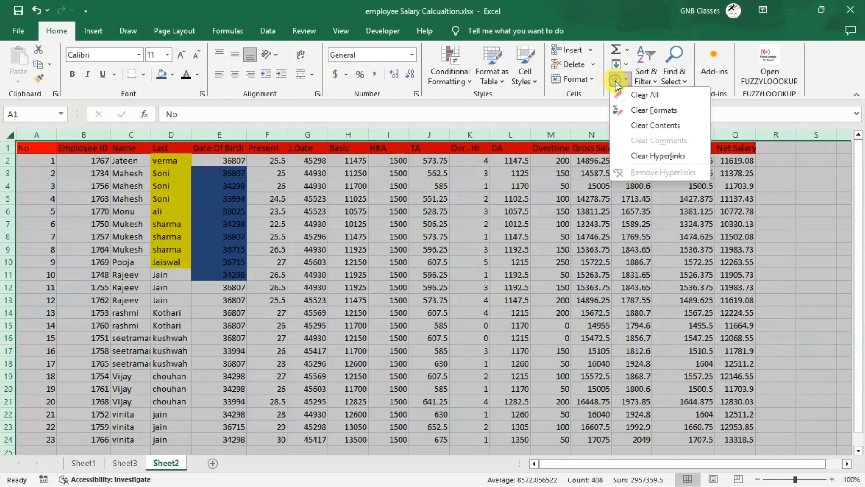
click(661, 113)
click(345, 211)
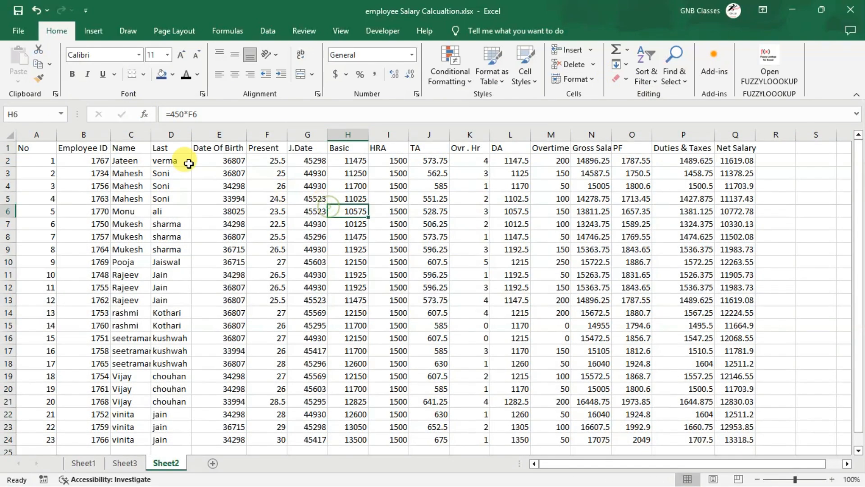
Fill the header row A1:Q1 with the standard yellow colour
drag(42, 148, 723, 123)
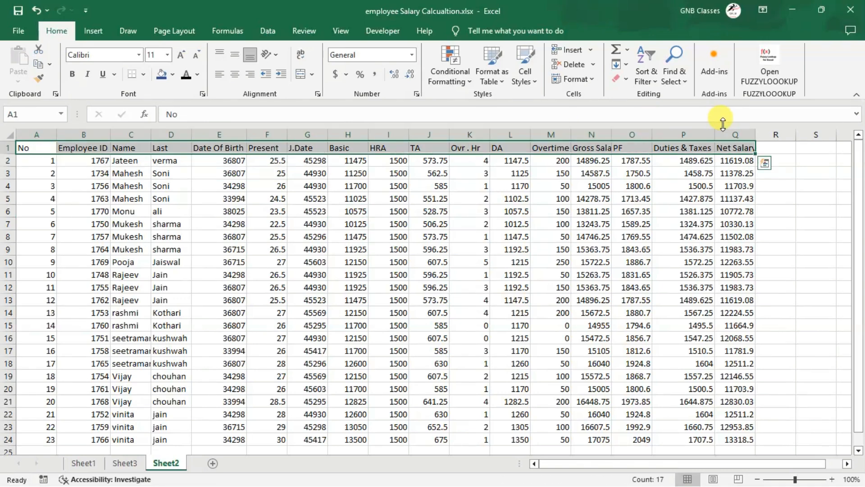
click(171, 74)
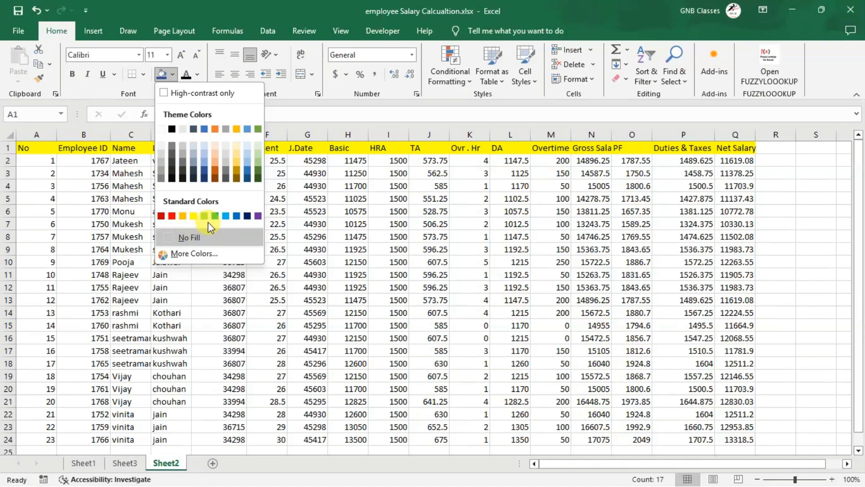
click(193, 216)
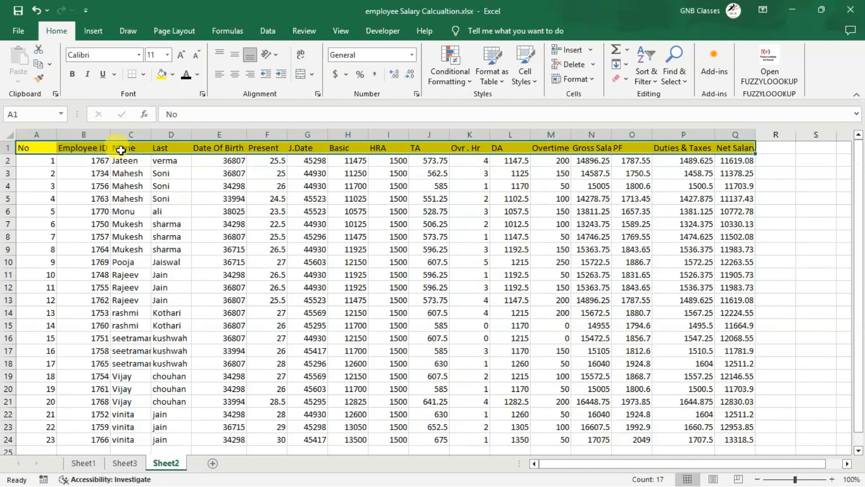
Make the header row A1:Q1 bold and centre its text horizontally and vertically
click(72, 75)
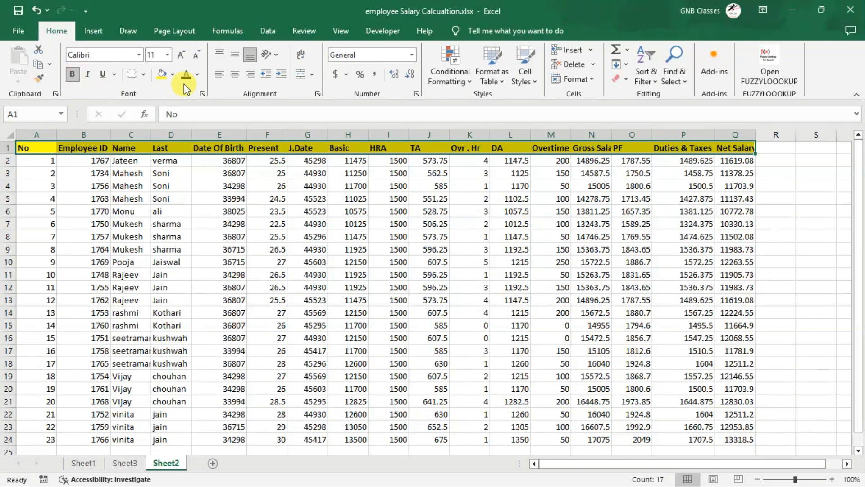
click(234, 76)
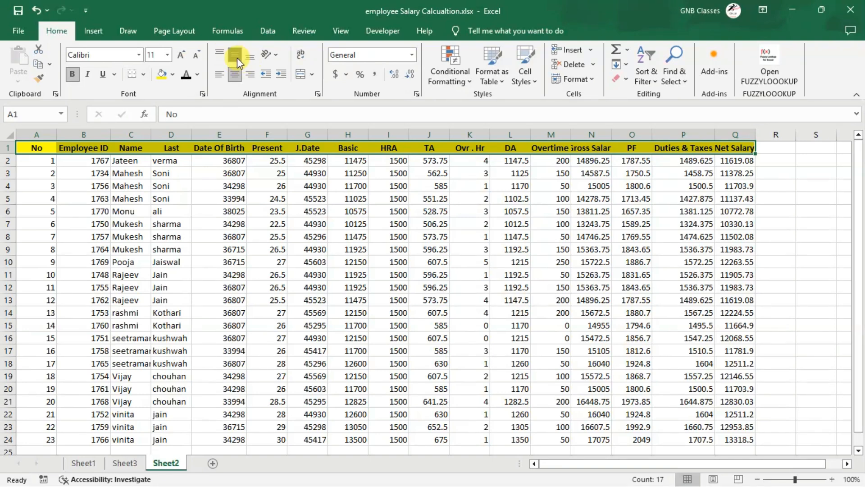
Roughly double the height of row 1 and increase the header font size to 12
drag(8, 154, 16, 169)
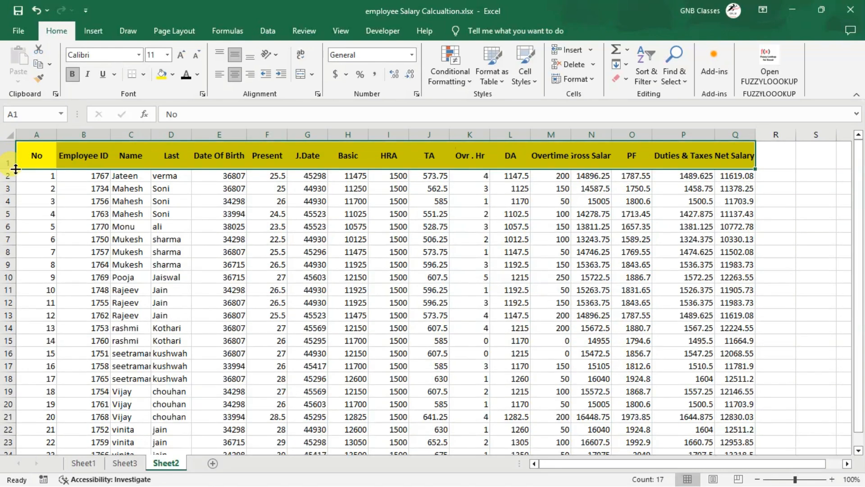
click(183, 54)
click(184, 189)
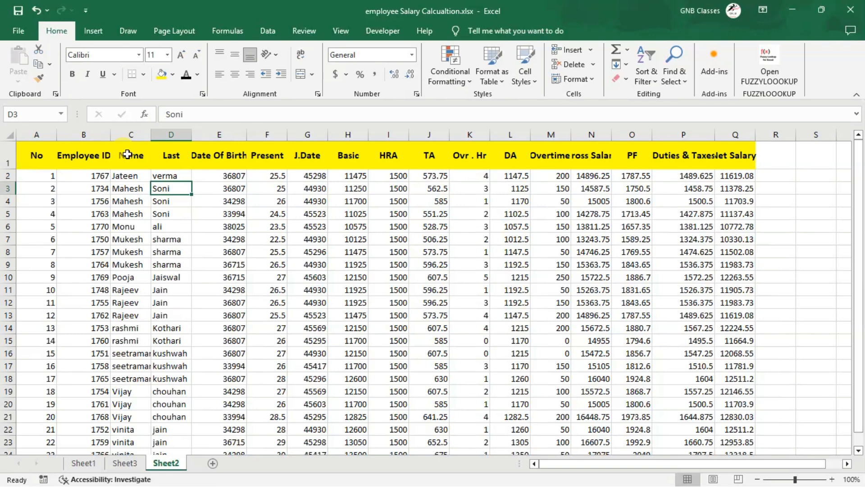
Apply All Borders to the header cells A1:Q1
drag(42, 149, 751, 163)
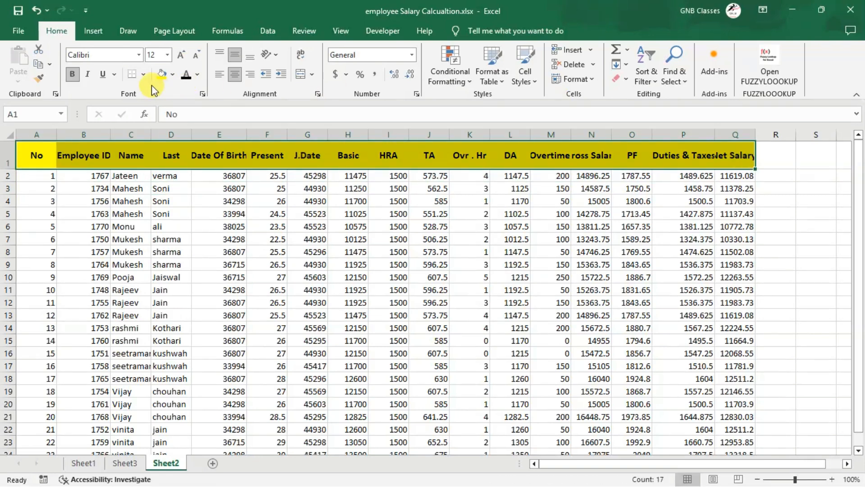
click(144, 75)
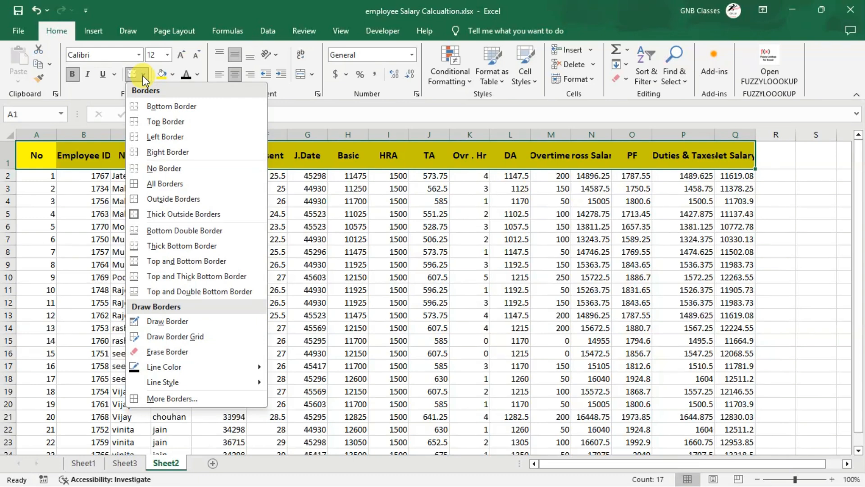
click(177, 183)
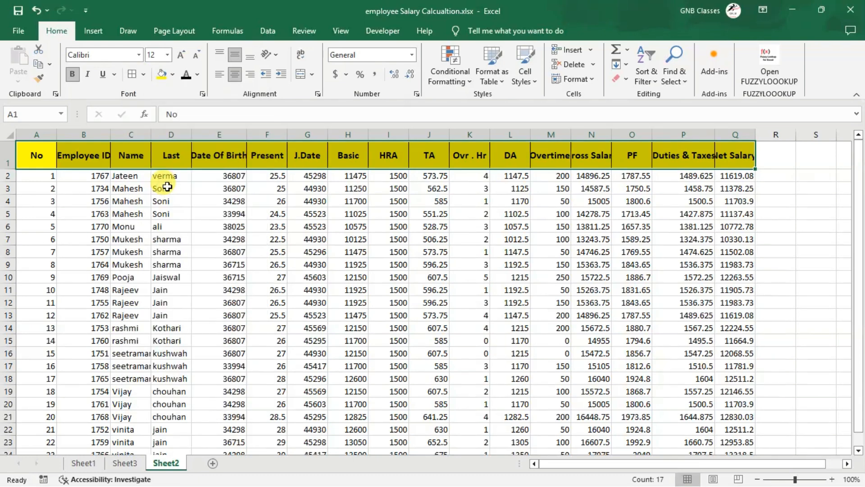
click(167, 187)
Autofit the widths of all columns on Sheet2 to their contents
drag(39, 152, 746, 162)
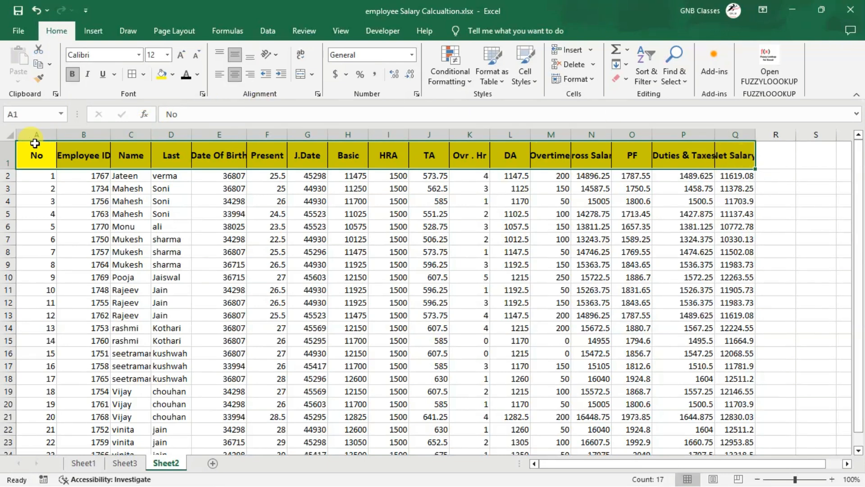
click(8, 155)
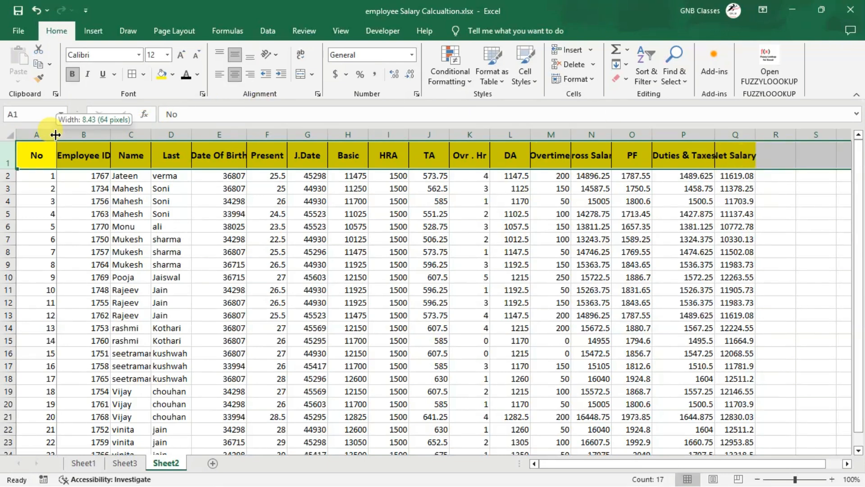
double_click(56, 134)
double_click(89, 129)
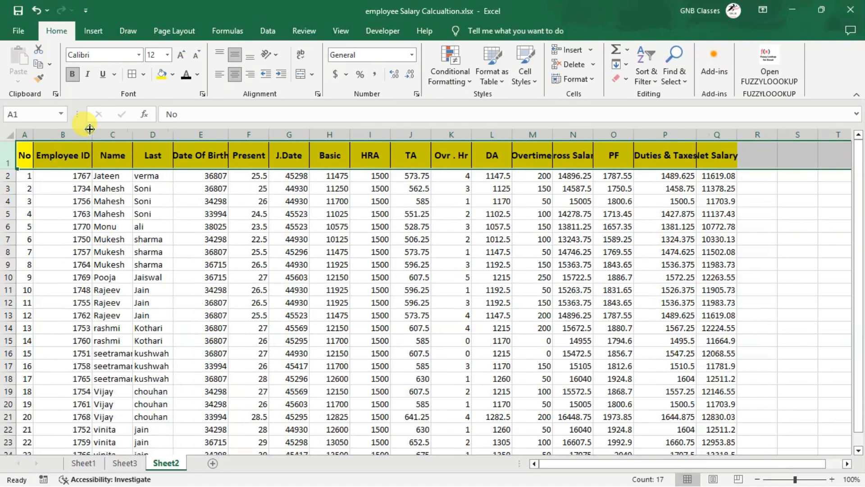
click(10, 135)
double_click(91, 137)
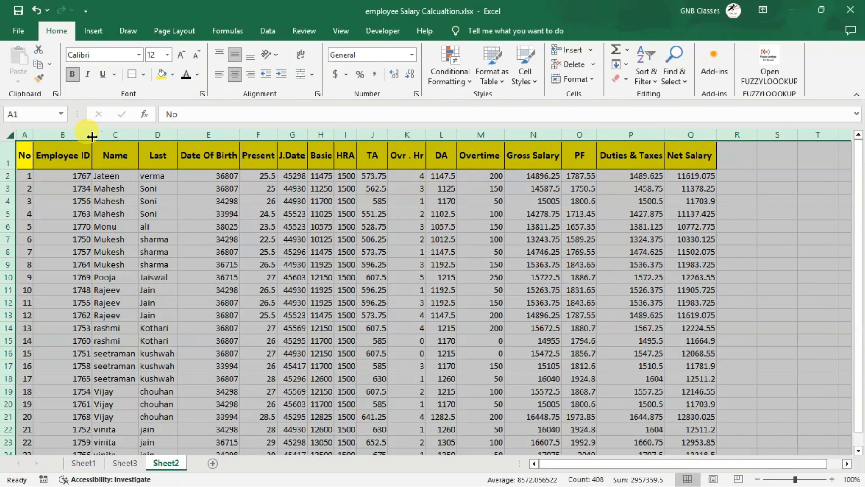
click(212, 199)
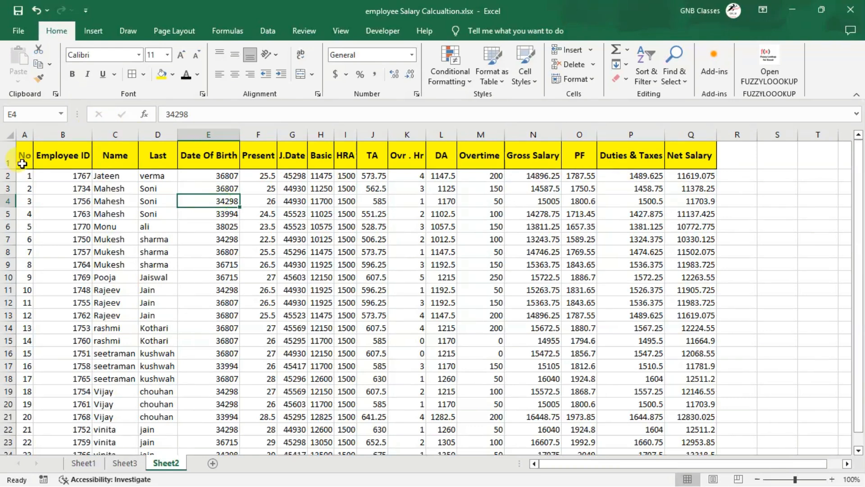
Slightly reduce the height of header row 1
drag(8, 169, 9, 162)
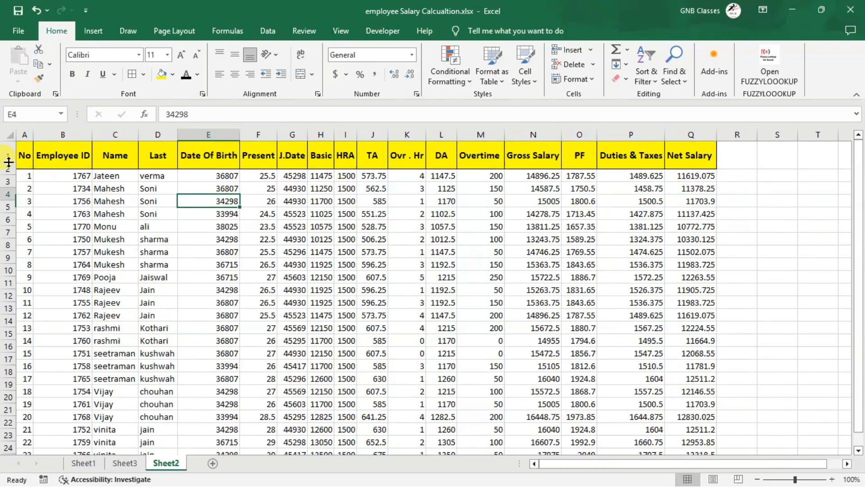
click(151, 204)
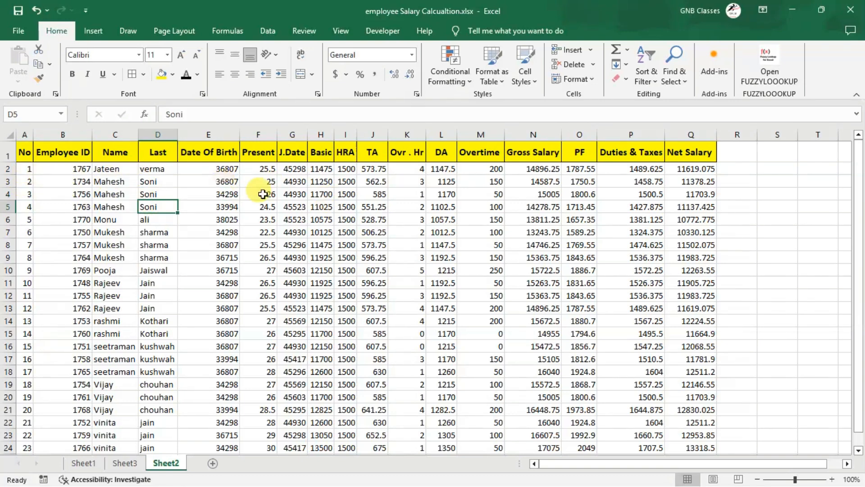
right_click(112, 169)
key(Escape)
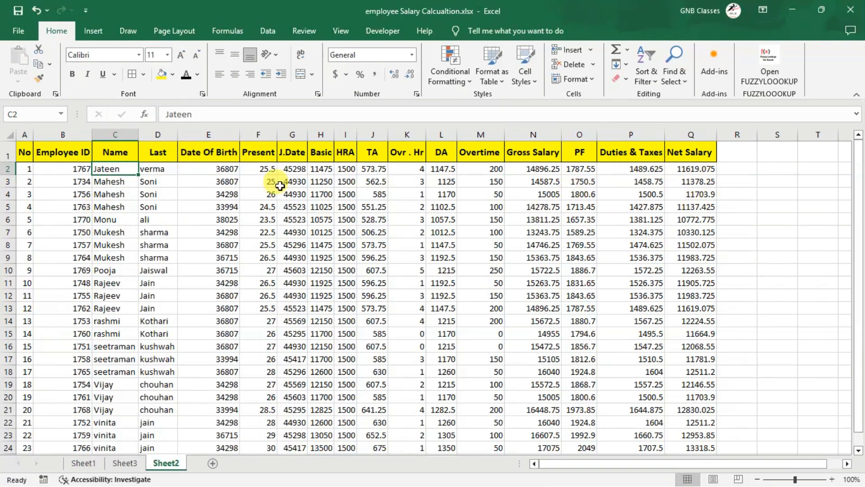
Fill the Name cells C2:C24 with a light blue theme colour and apply all borders to them
mouse_move(112, 169)
mouse_down()
mouse_move(79, 473)
mouse_move(110, 396)
mouse_move(163, 135)
mouse_move(135, 162)
mouse_move(121, 161)
mouse_up()
scroll(317, 275, up, 7)
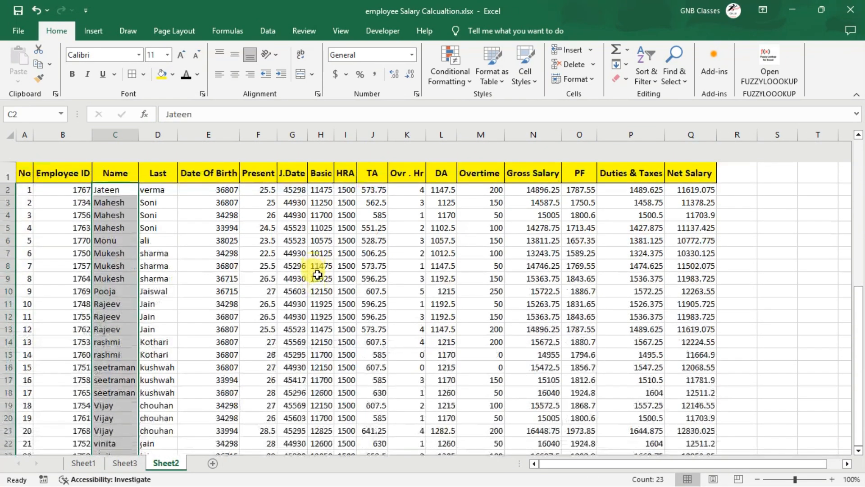
click(173, 75)
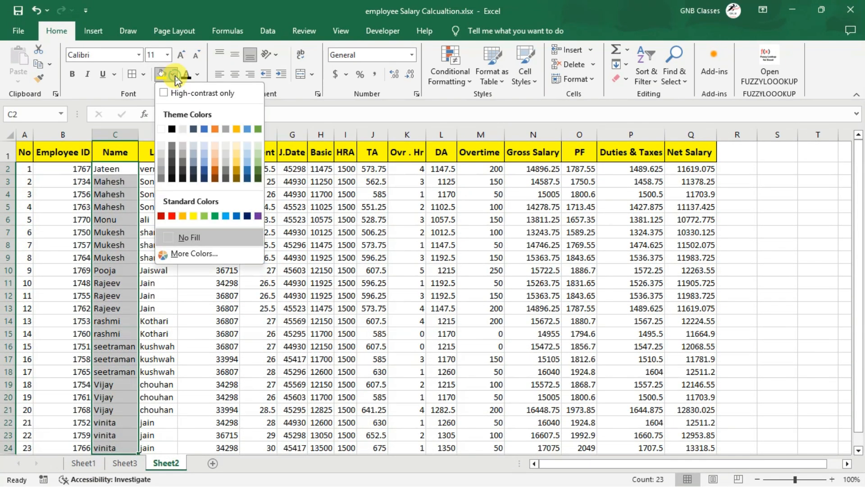
click(204, 155)
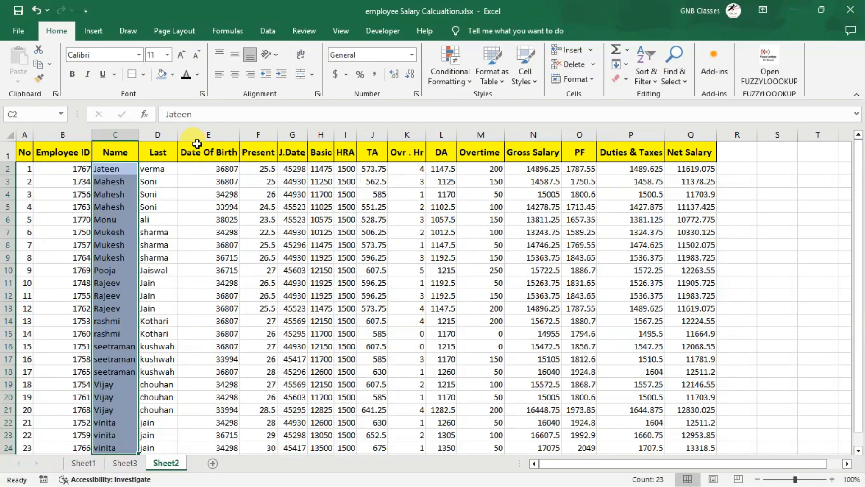
click(131, 77)
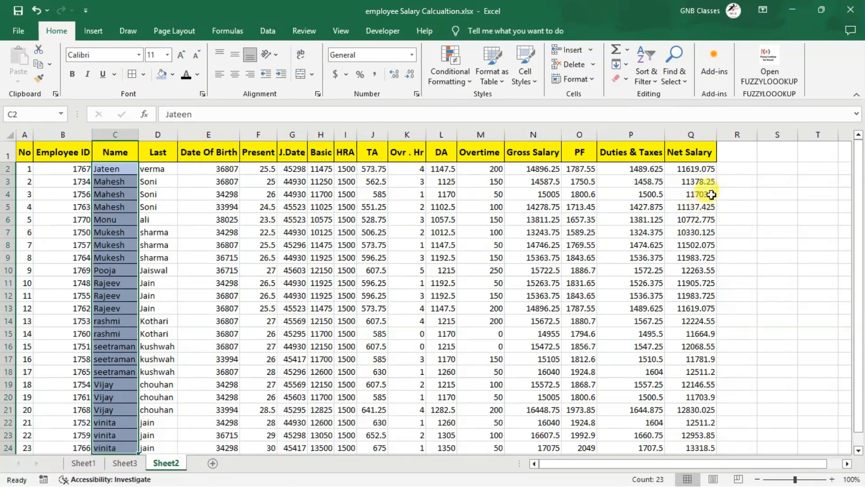
Apply the same light blue fill and all borders to the Net Salary cells Q2:Q24
drag(688, 170, 699, 389)
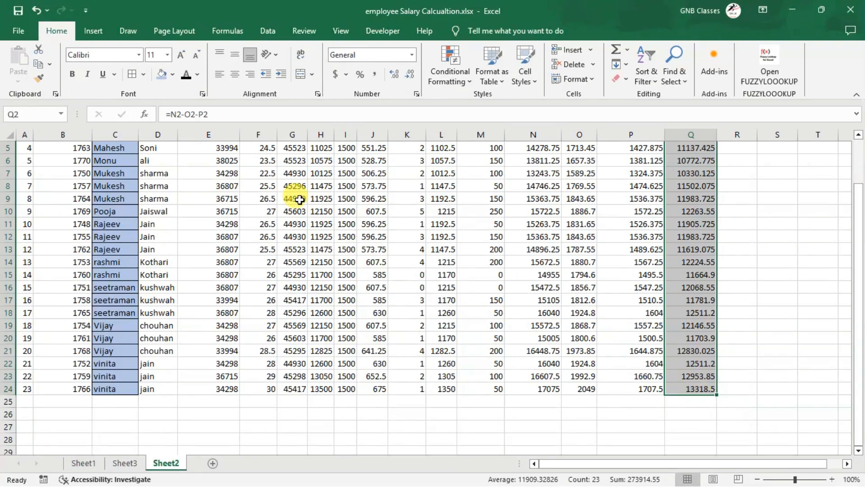
click(161, 76)
click(131, 78)
click(391, 283)
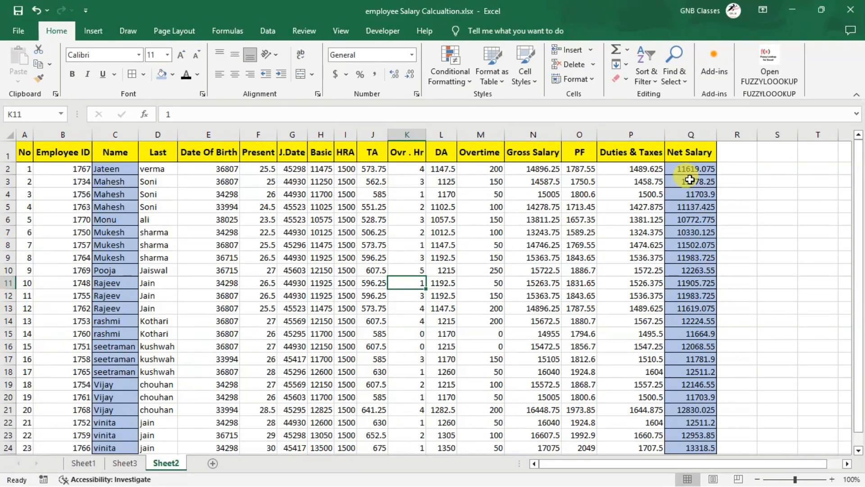
Fill the PF and Duties & Taxes cells O2:P24 with a light orange theme colour and apply all borders
drag(635, 172, 587, 374)
scroll(586, 374, up, 2)
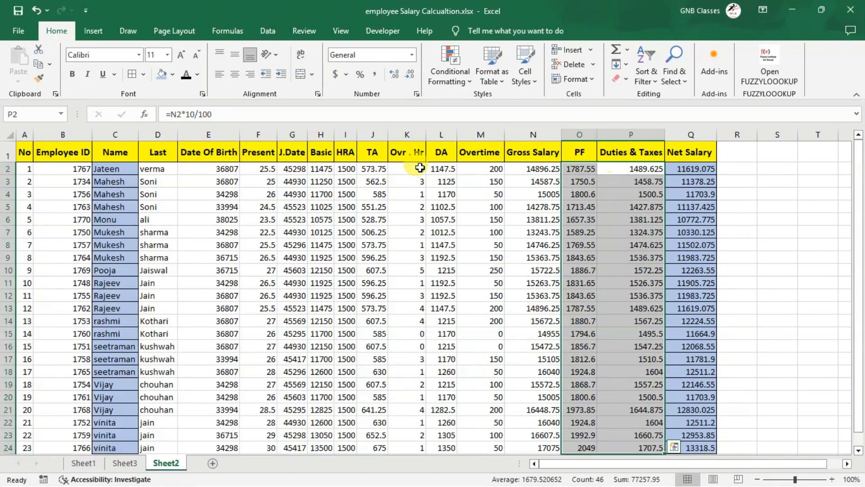
click(172, 75)
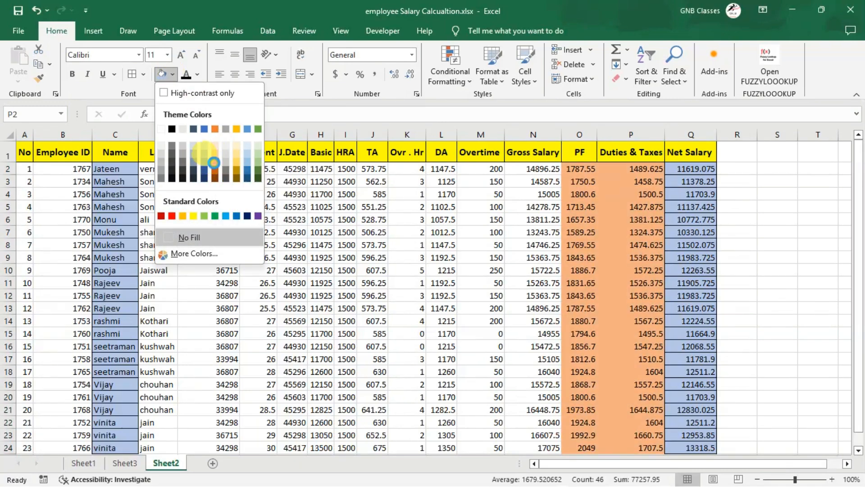
click(213, 162)
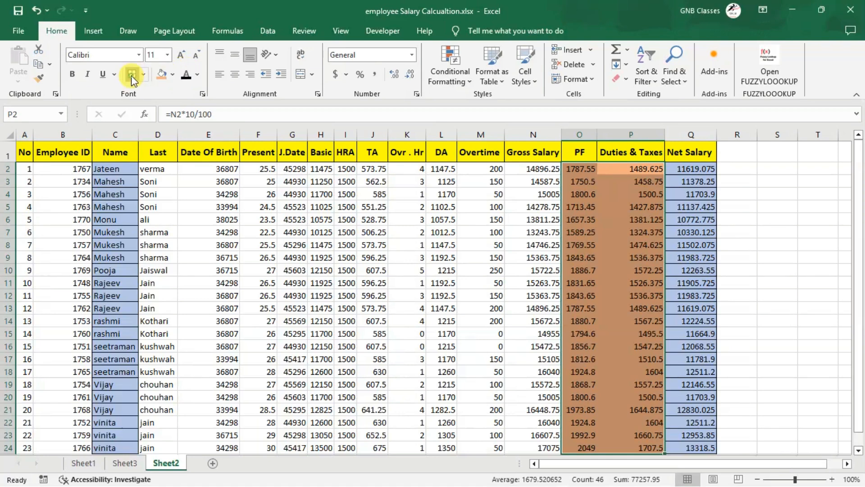
click(444, 270)
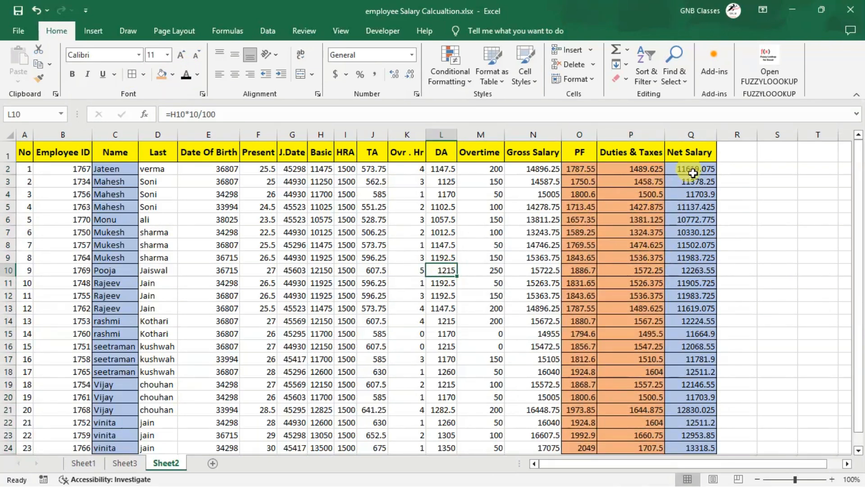
Change the fill of the Net Salary column cells Q2:Q25 to the standard green colour
drag(695, 171, 702, 389)
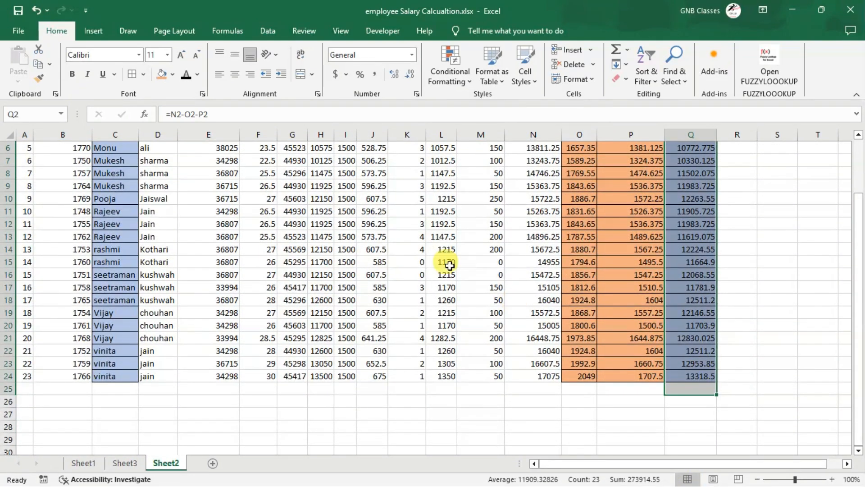
click(173, 74)
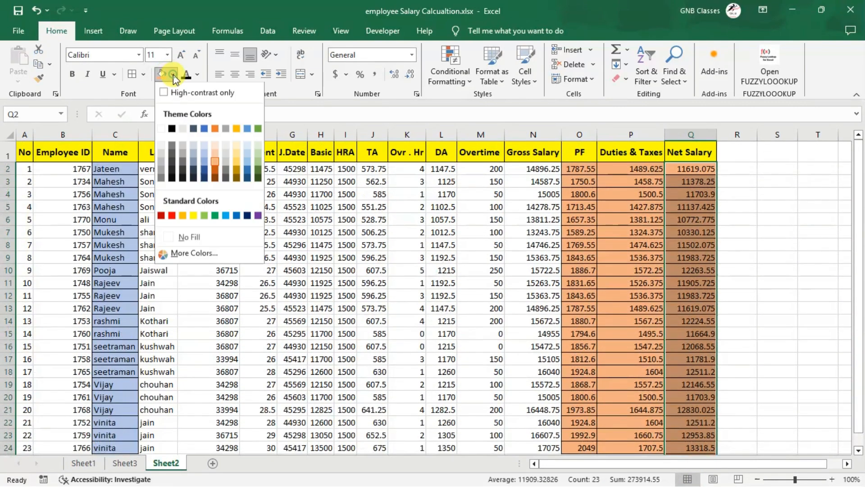
click(216, 216)
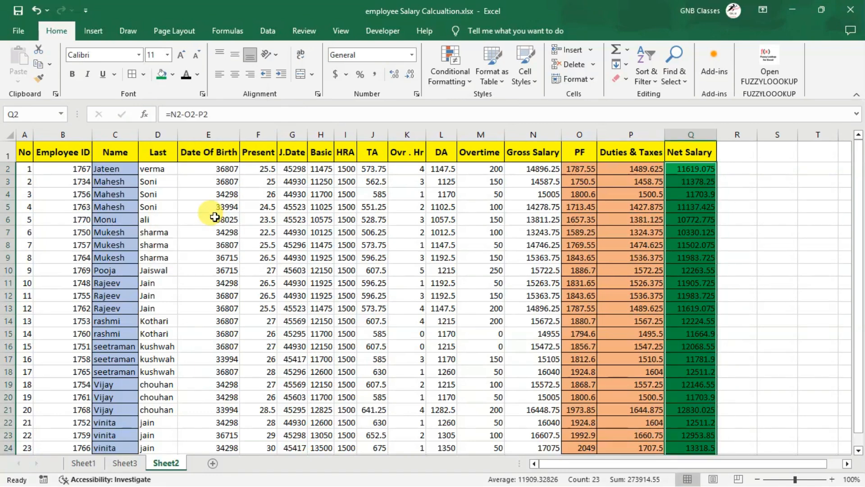
Set the font colour of the Net Salary cells in column Q to white
click(198, 74)
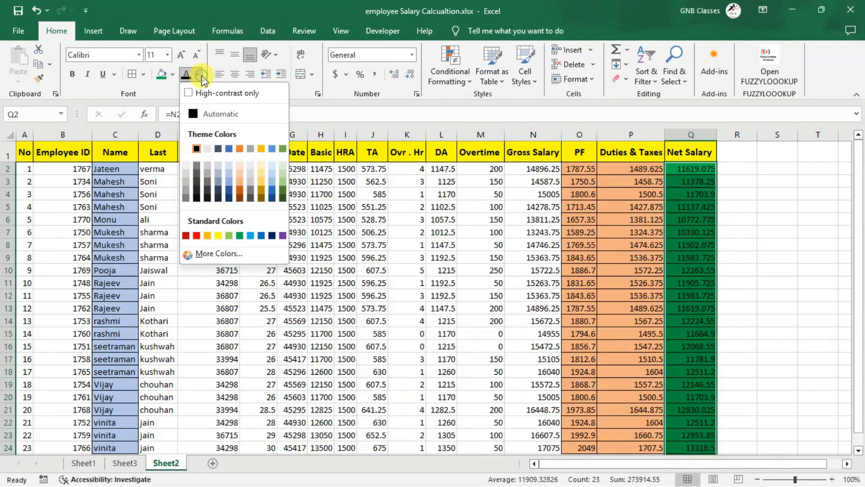
click(197, 149)
click(694, 305)
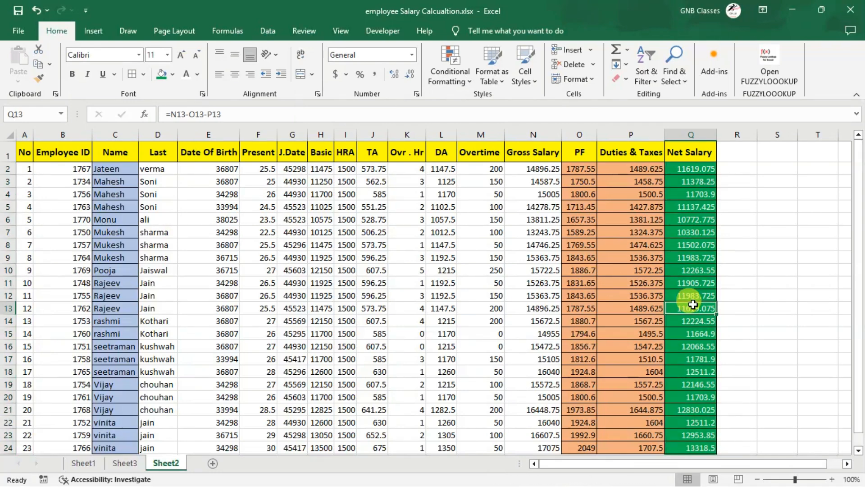
Check the column colours on Sheet1, then fill the Net Salary cells Q2:Q24 on Sheet2 with a light green theme colour
click(84, 463)
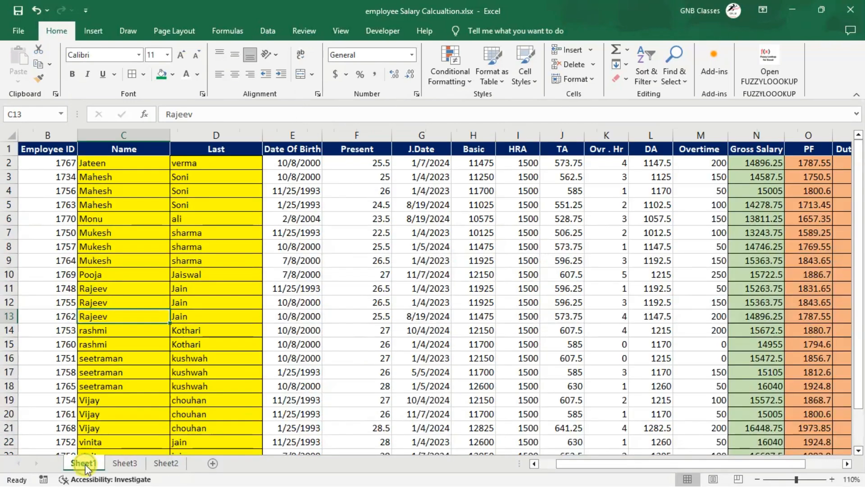
scroll(402, 309, right, 3)
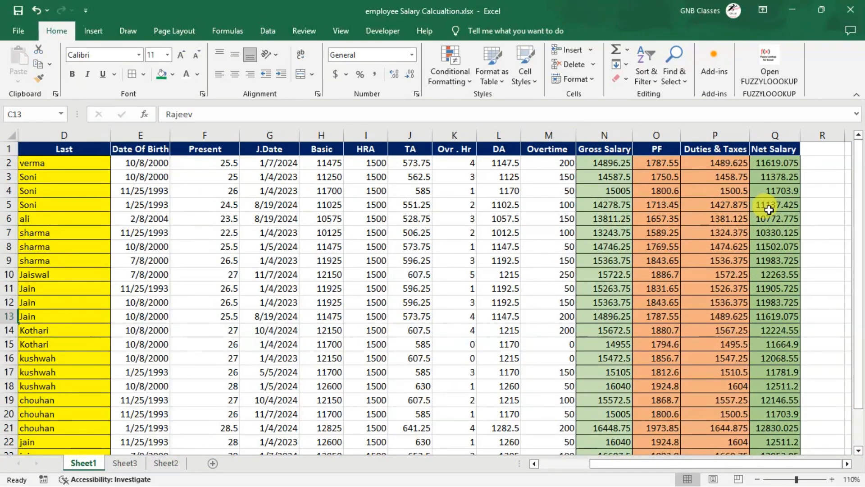
scroll(744, 198, left, 2)
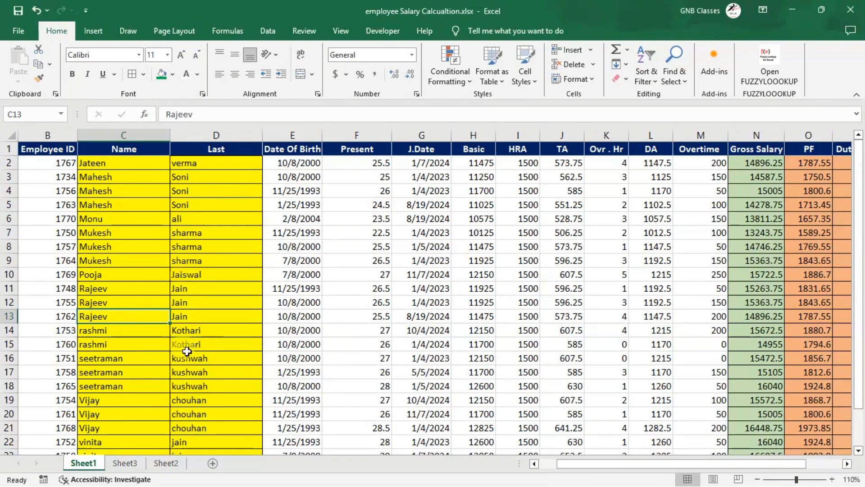
click(169, 464)
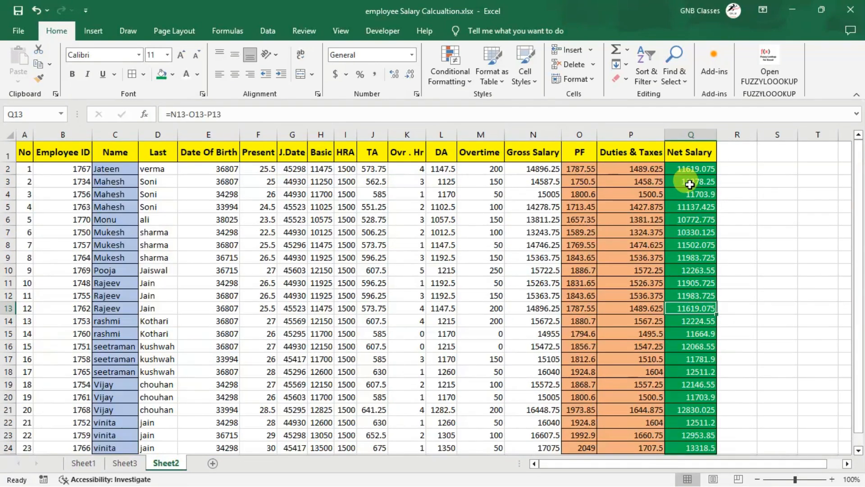
scroll(698, 223, down, 1)
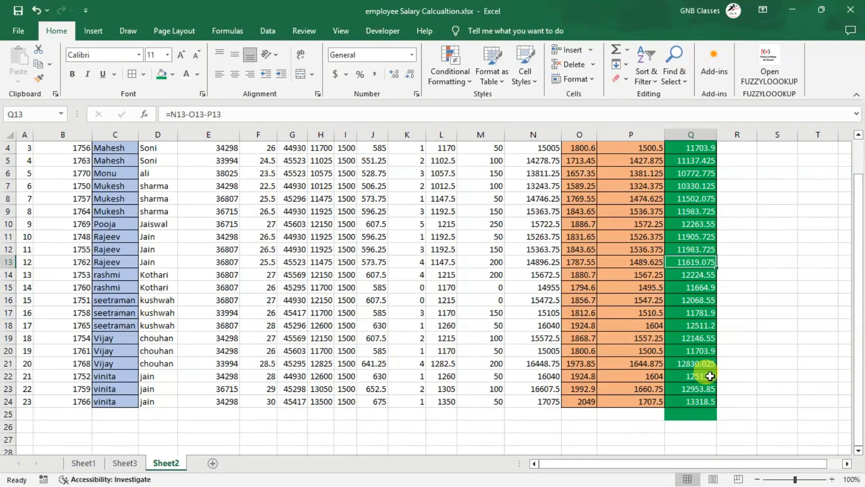
drag(702, 399, 688, 169)
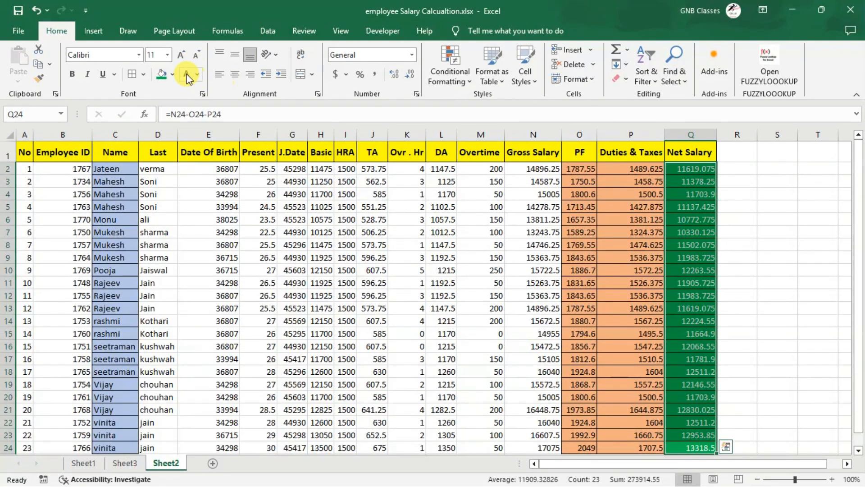
click(172, 78)
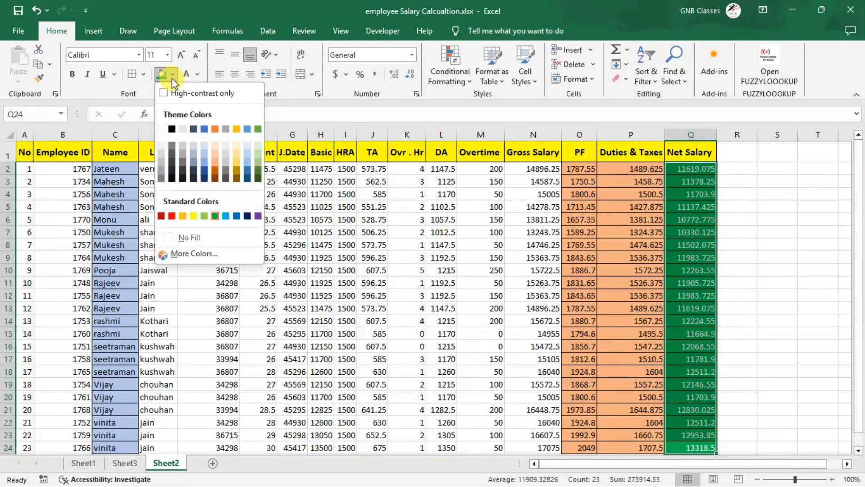
click(258, 161)
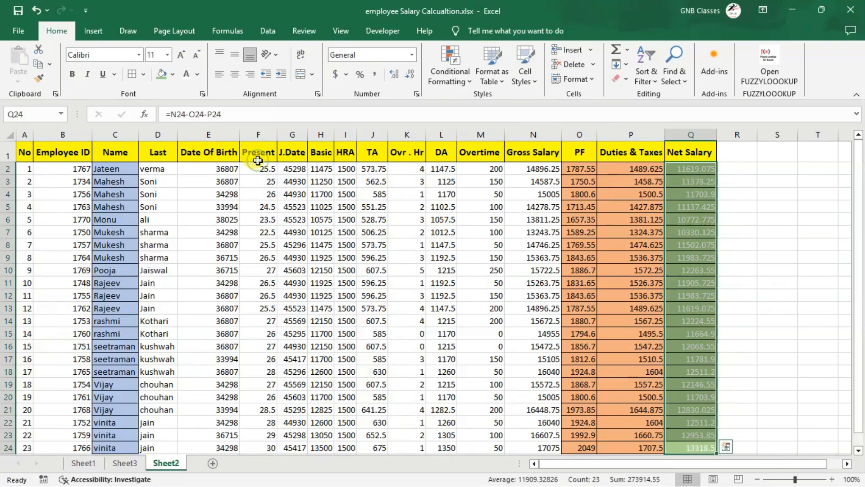
Set the font colour of the Net Salary cells Q2:Q24 to black
click(197, 73)
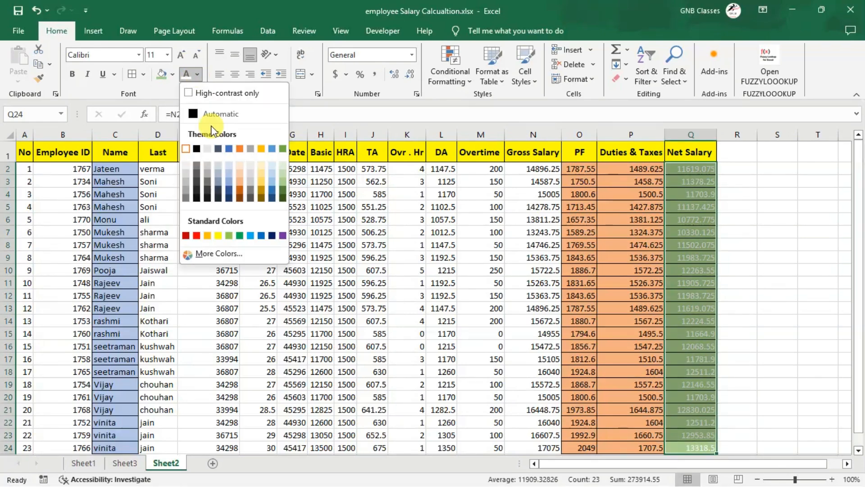
click(197, 199)
click(539, 243)
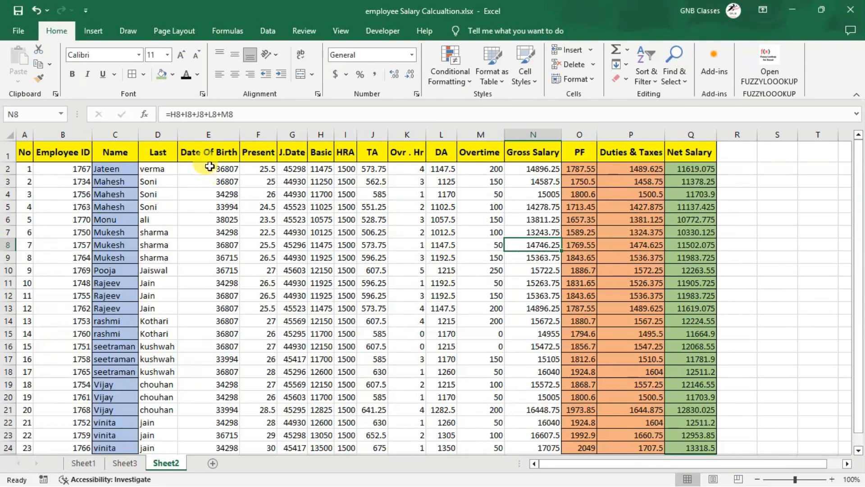
Format the Date Of Birth cells E2:E24 as Short Date
drag(210, 167, 223, 414)
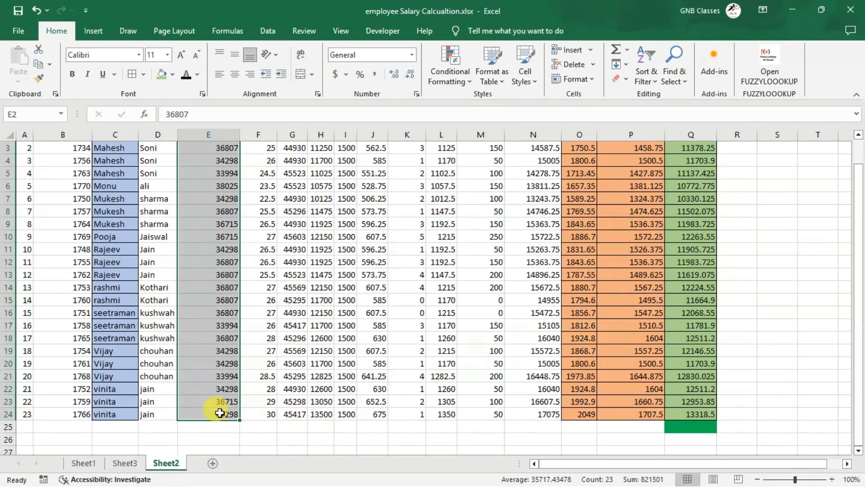
click(414, 57)
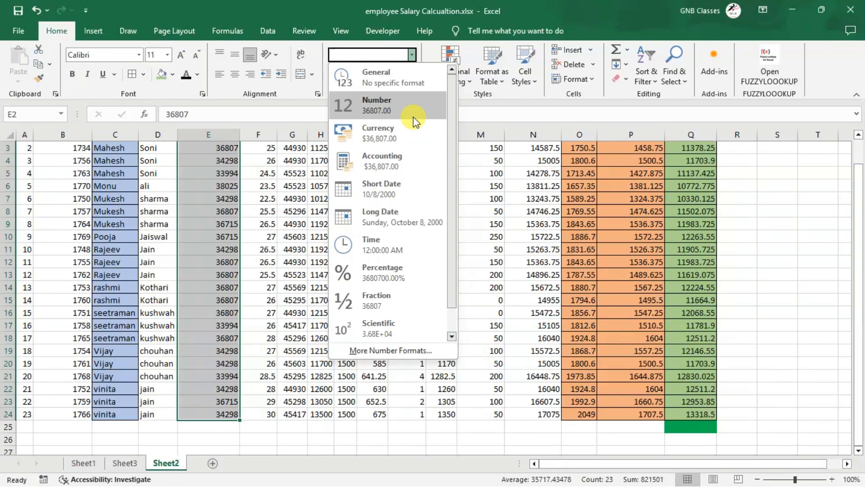
click(382, 189)
scroll(316, 216, up, 1)
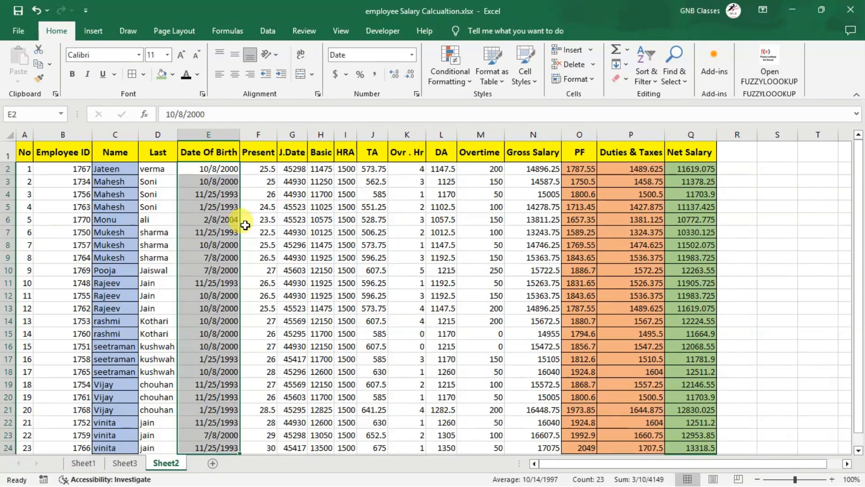
click(257, 165)
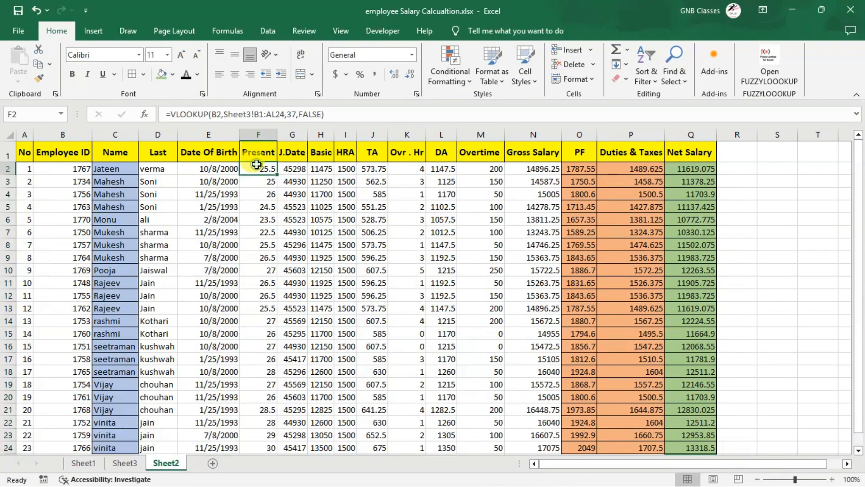
drag(256, 165, 251, 453)
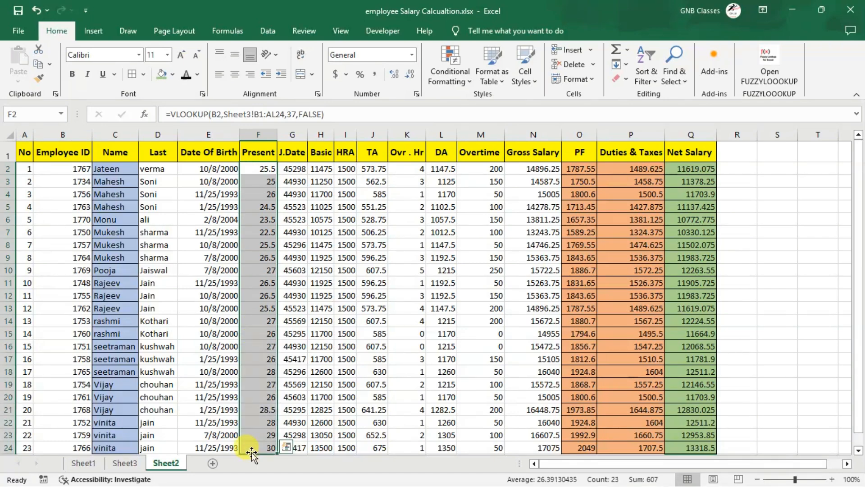
click(268, 169)
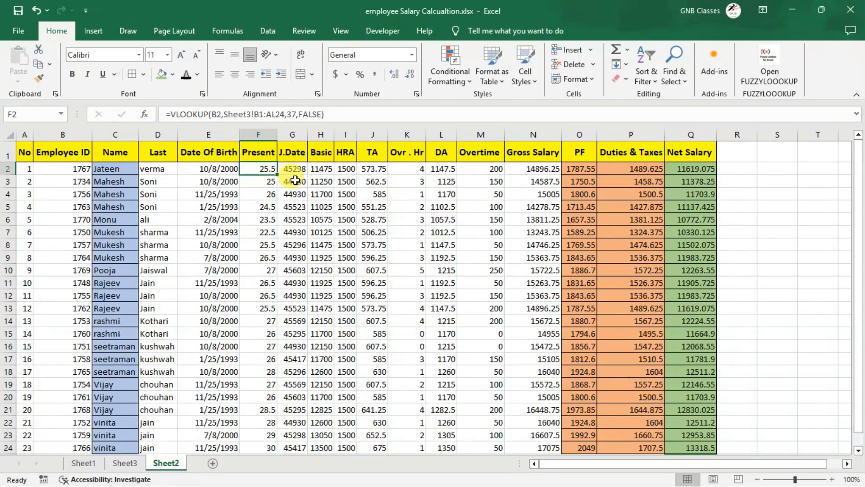
click(290, 168)
click(258, 169)
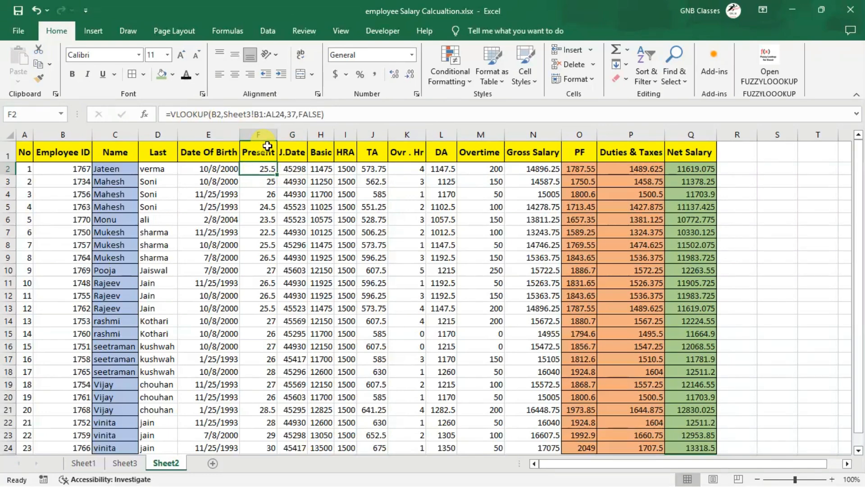
Format the J.Date cells G2:G24 as Short Date
click(294, 169)
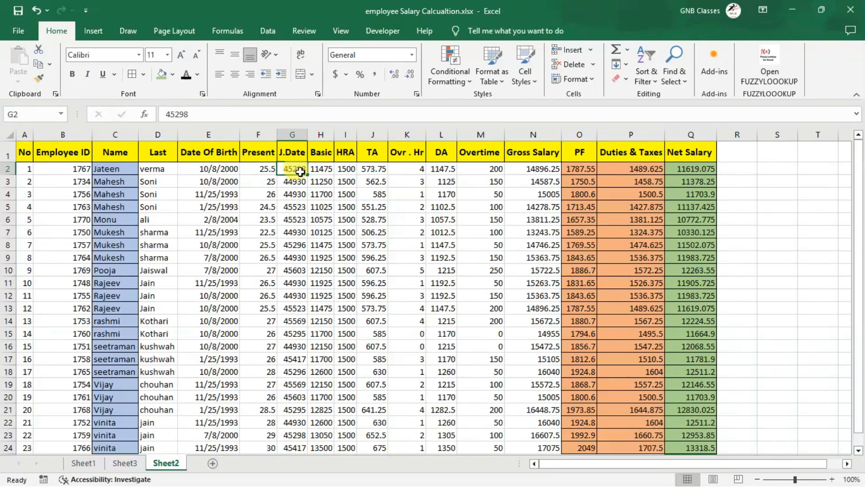
drag(297, 169, 297, 414)
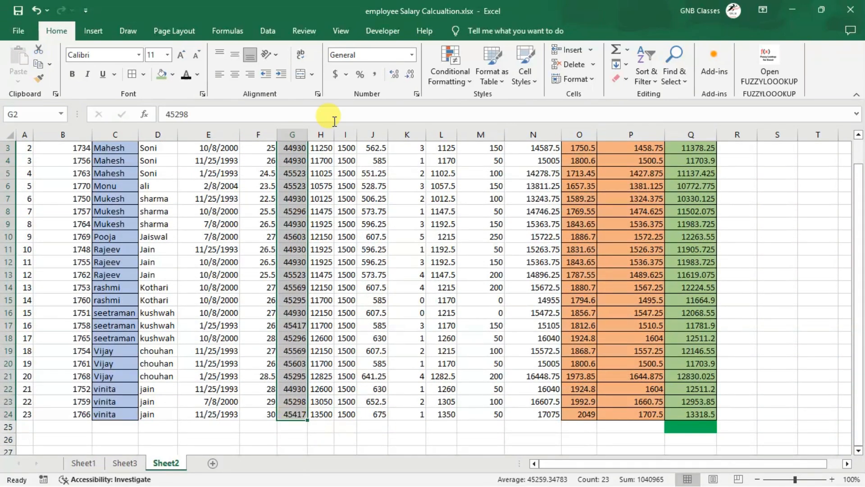
click(413, 58)
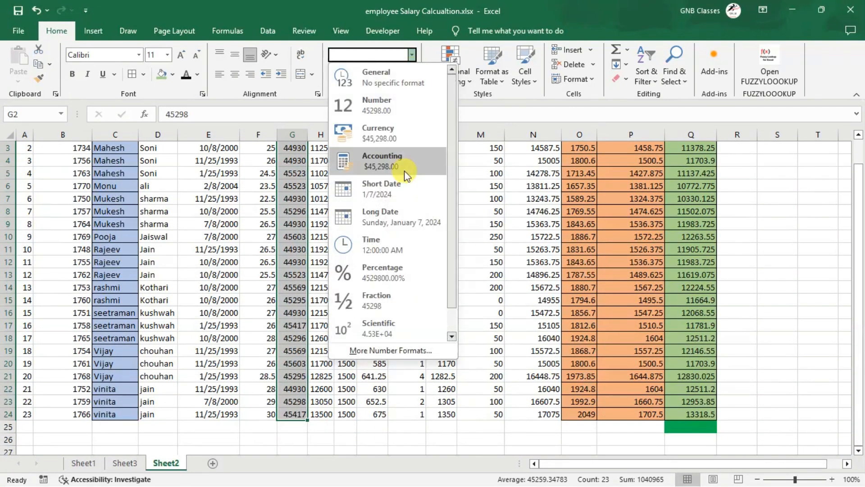
click(396, 199)
scroll(392, 194, up, 1)
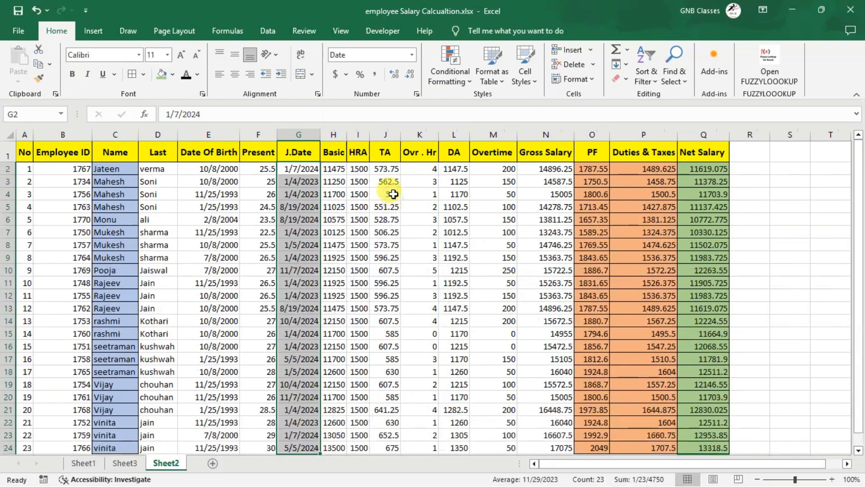
click(177, 194)
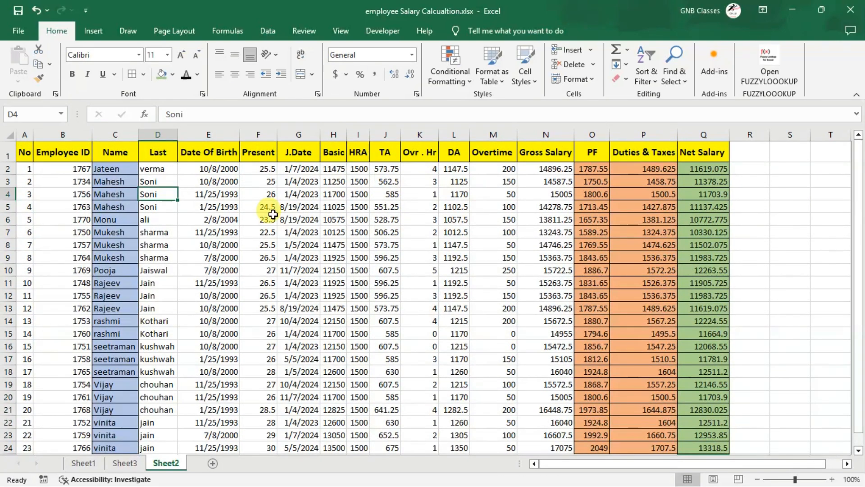
Fill the Date Of Birth, Present and J.Date cells E2:G24 with a light blue-grey theme colour and apply all borders
drag(307, 170, 230, 414)
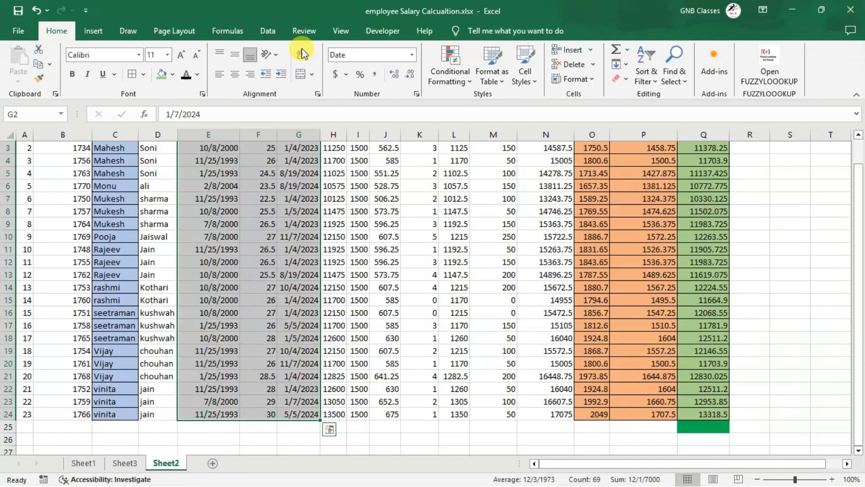
click(173, 75)
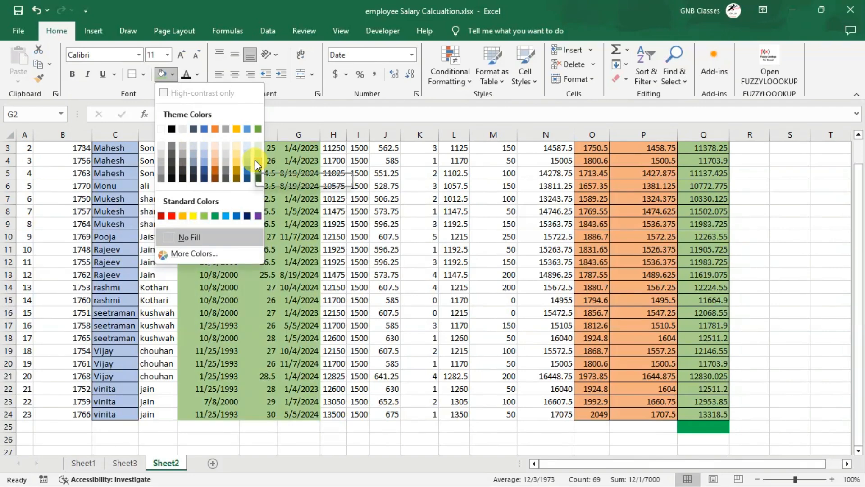
click(195, 152)
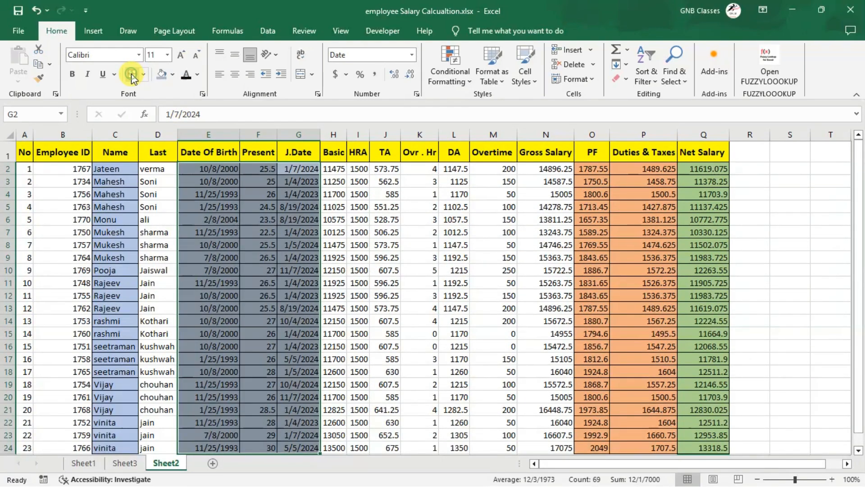
click(258, 231)
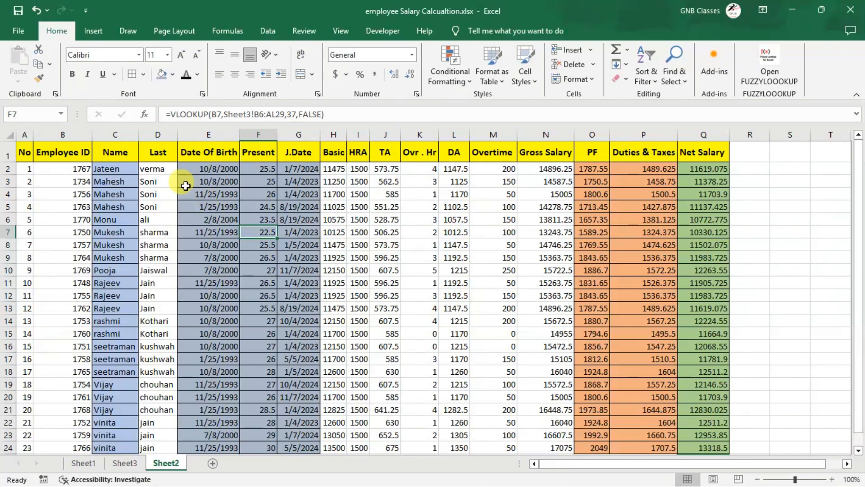
Fill the Last cells D2:D24 with the same light blue theme colour as the Name column and apply all borders
drag(163, 169, 163, 410)
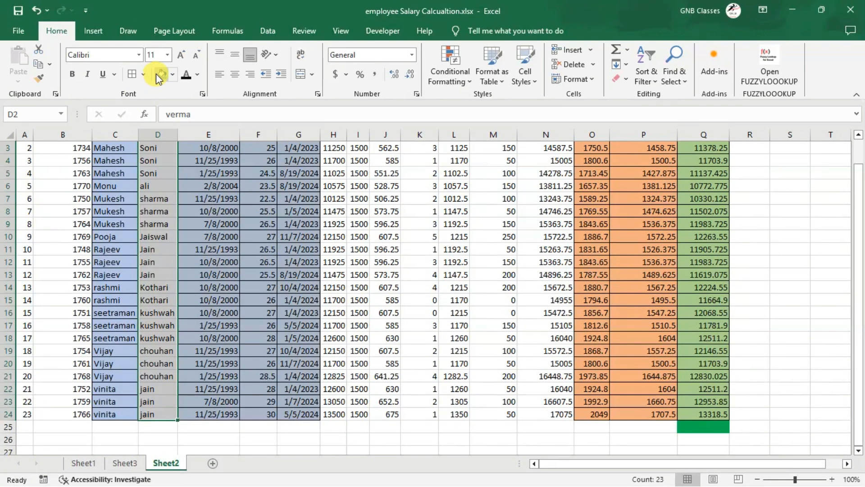
click(174, 75)
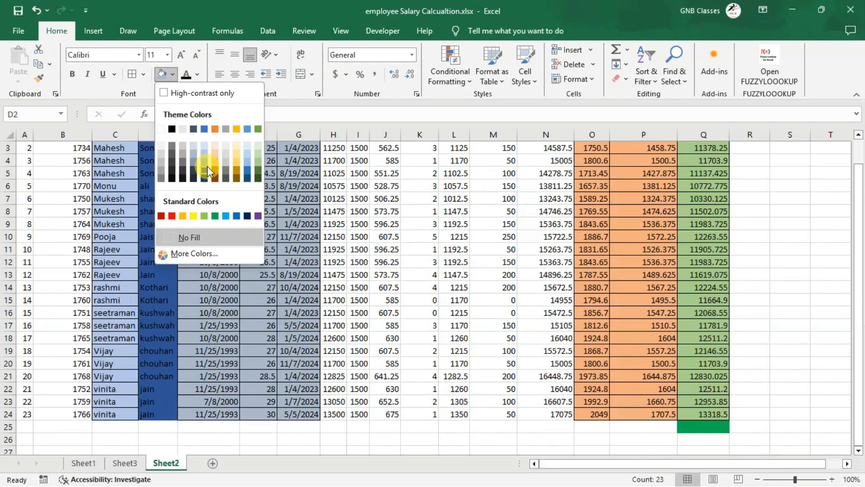
click(205, 155)
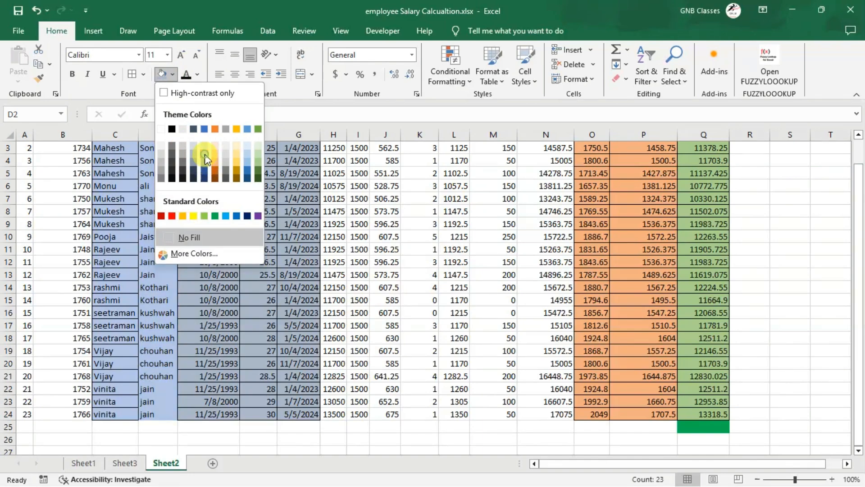
click(229, 231)
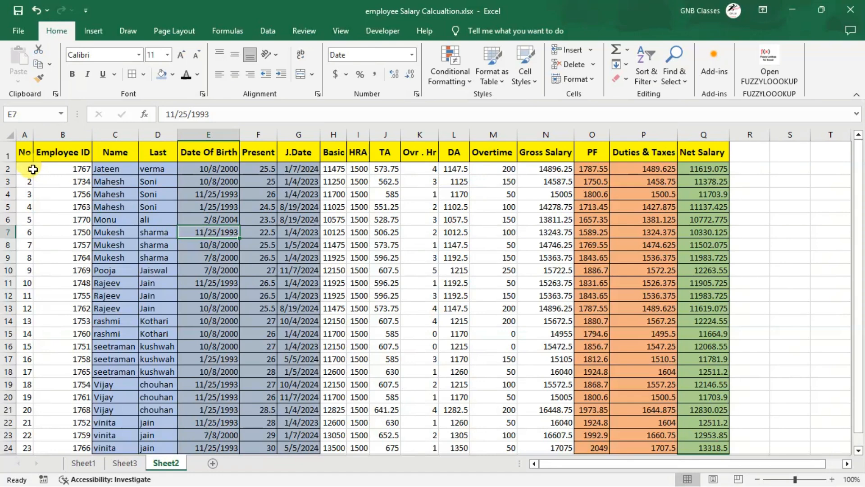
Fill the Employee ID cells B2:B24 with the standard red colour
drag(47, 168, 53, 414)
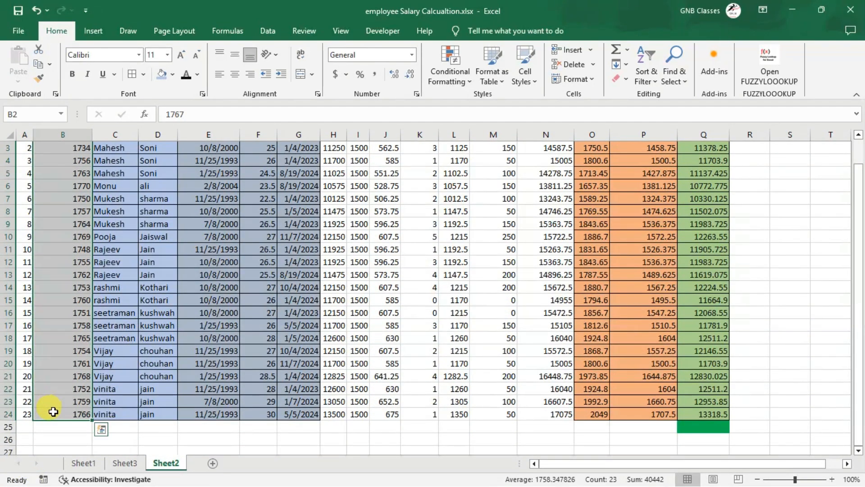
click(174, 75)
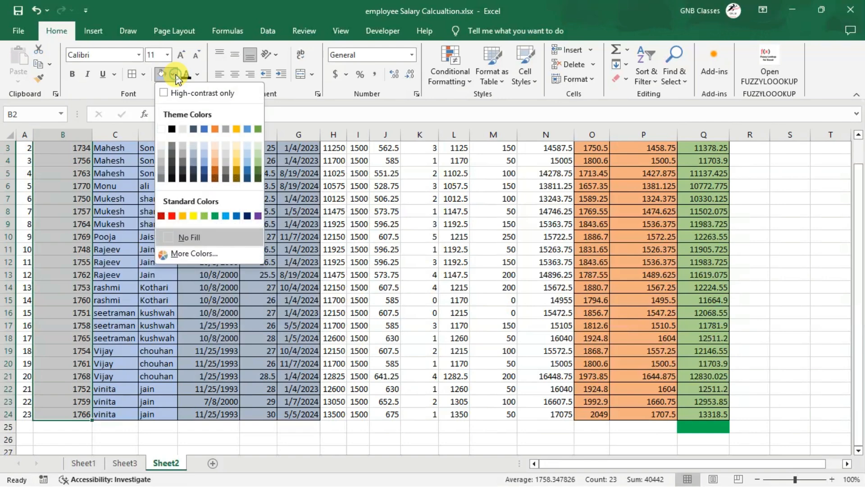
click(162, 217)
scroll(163, 217, up, 1)
click(174, 219)
drag(63, 166, 70, 418)
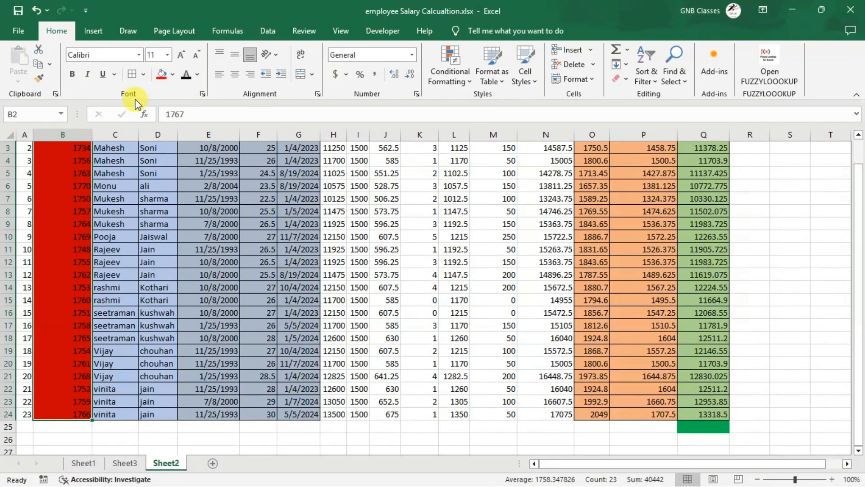
Remove the fill colour from the empty cell Q25 below the Net Salary column
scroll(202, 207, up, 1)
click(203, 203)
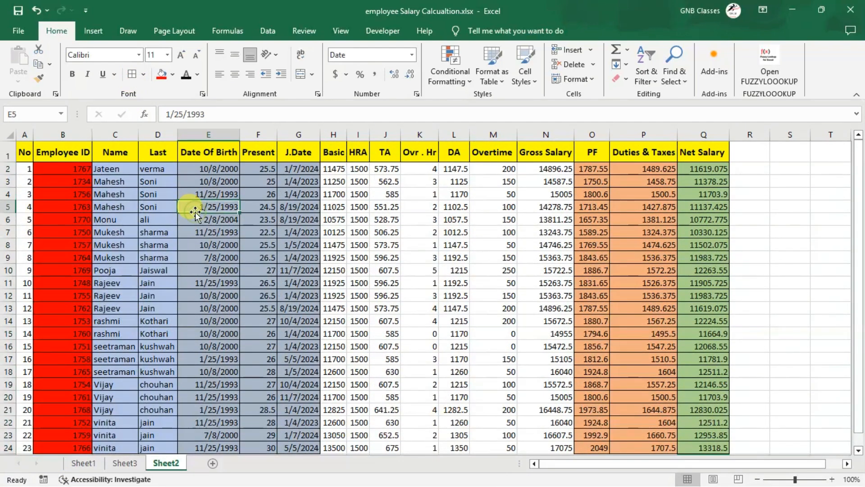
scroll(357, 266, down, 1)
scroll(357, 267, down, 2)
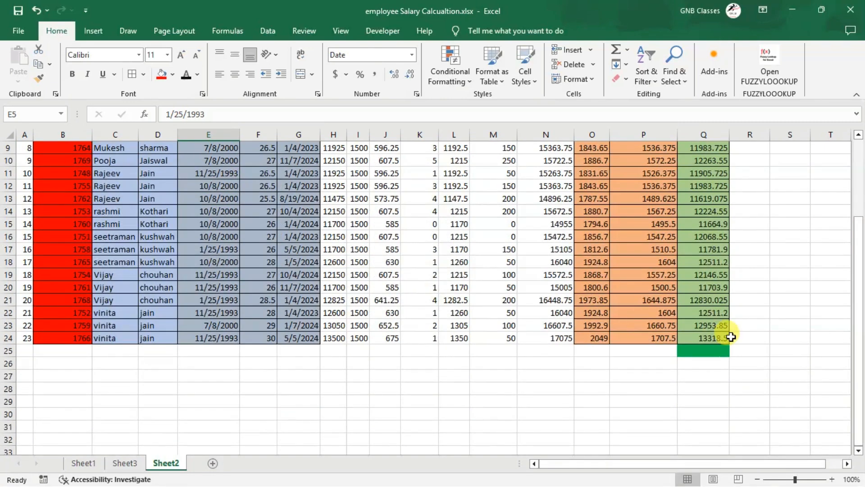
click(706, 351)
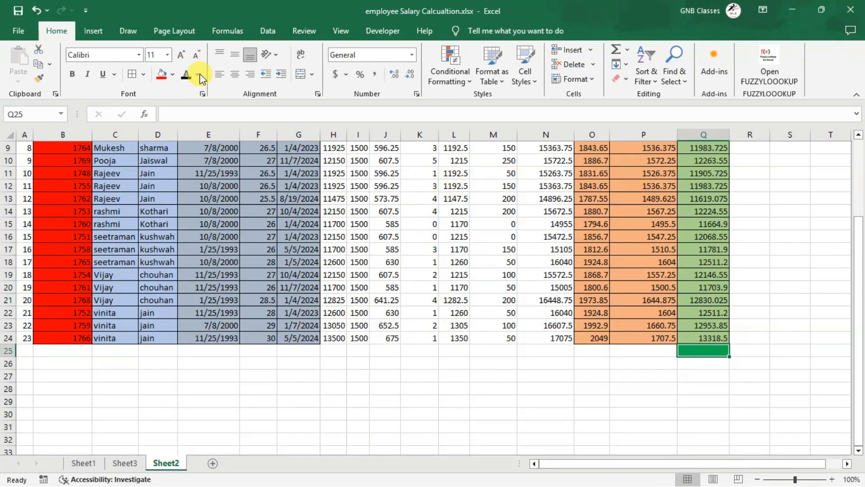
click(172, 76)
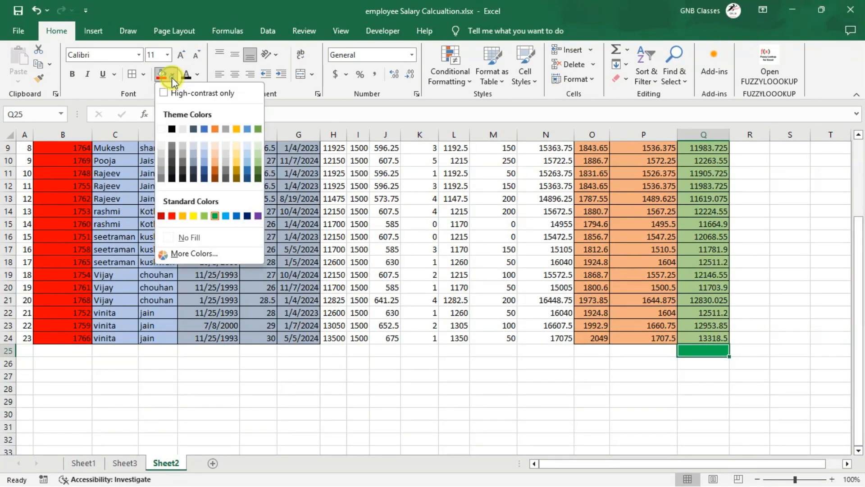
click(201, 241)
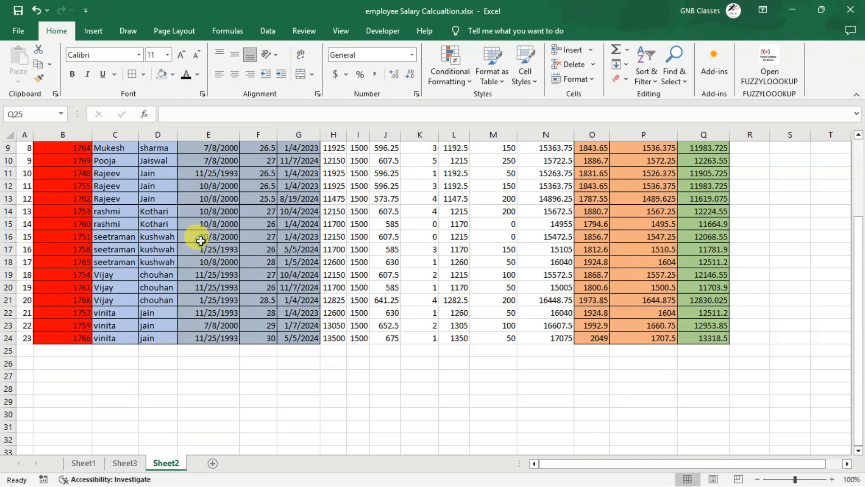
click(451, 413)
scroll(476, 347, up, 3)
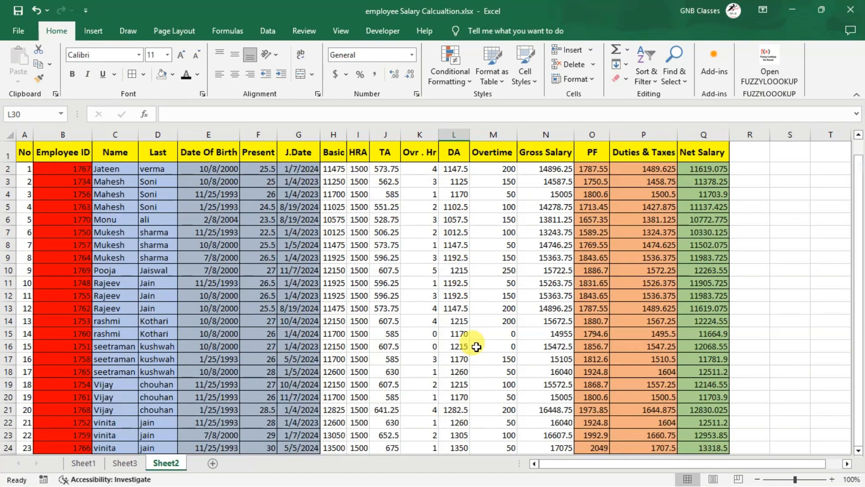
Compare the salary table's formatting with the version on Sheet1 and return to Sheet2
click(82, 462)
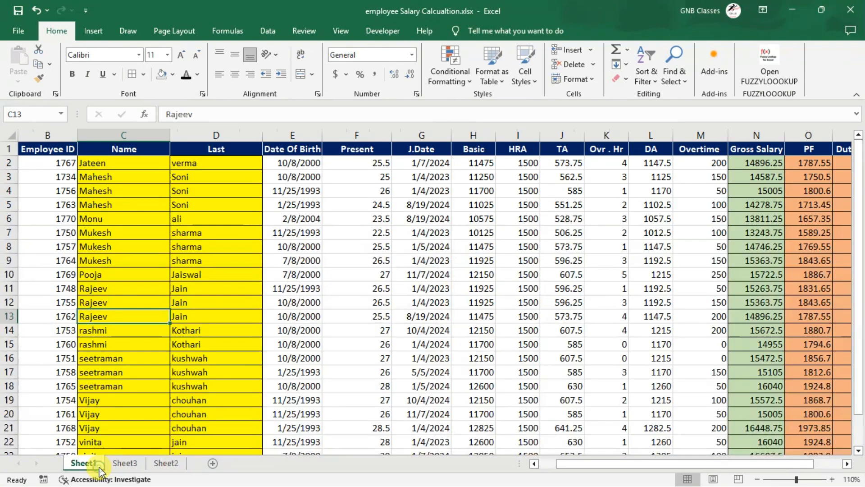
scroll(429, 319, right, 3)
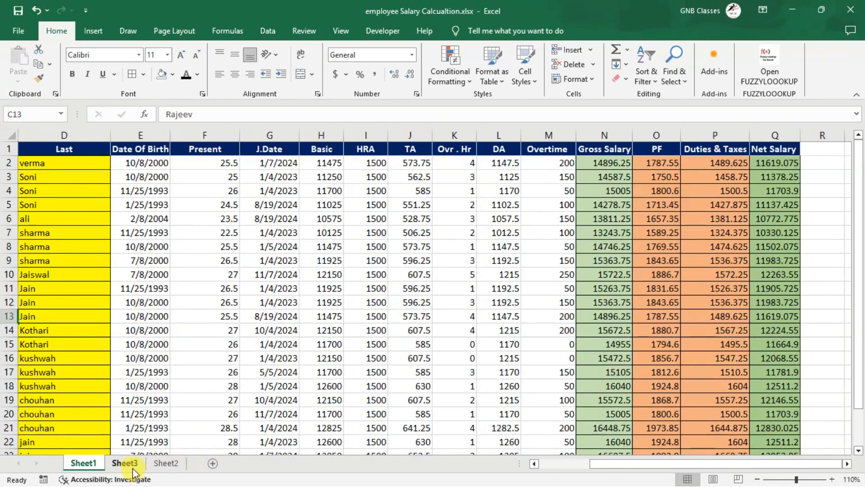
click(165, 463)
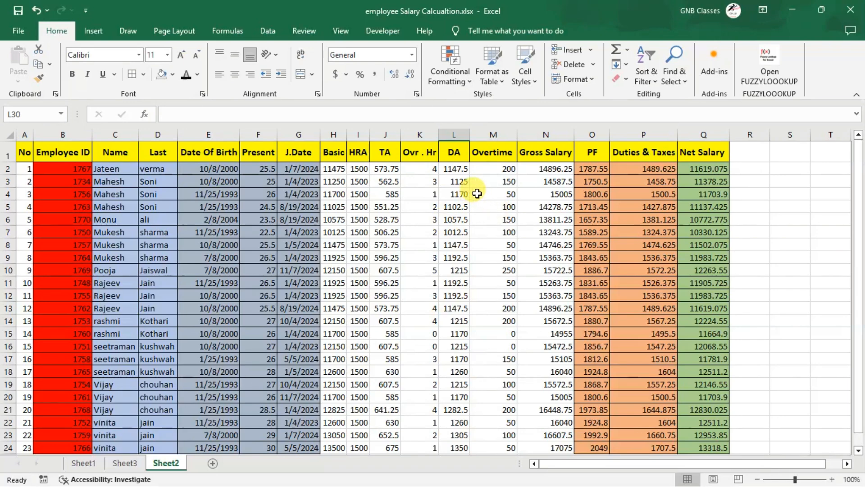
Check the Overtime formula in M2 and select the Ovr . Hr cells K2:K24
click(498, 174)
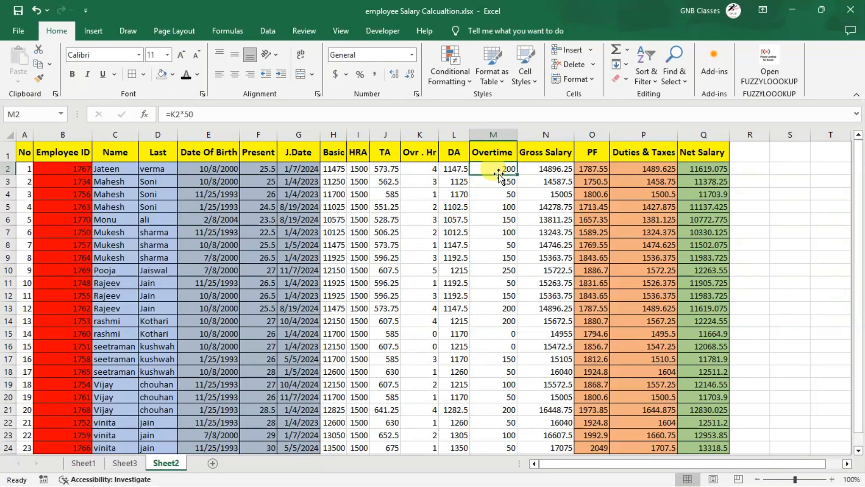
click(426, 174)
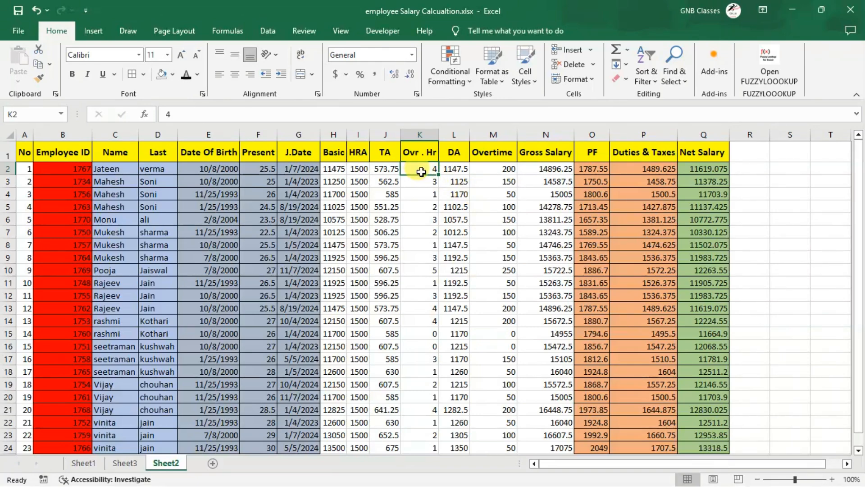
drag(422, 170, 430, 432)
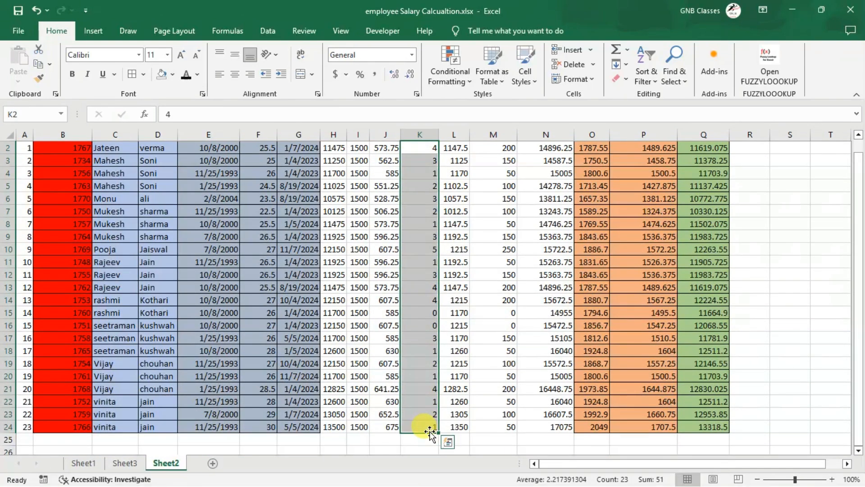
click(465, 84)
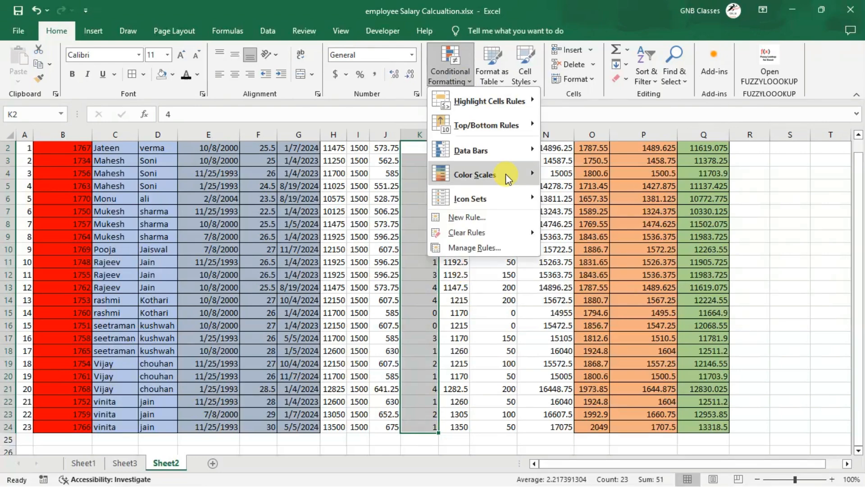
mouse_move(526, 110)
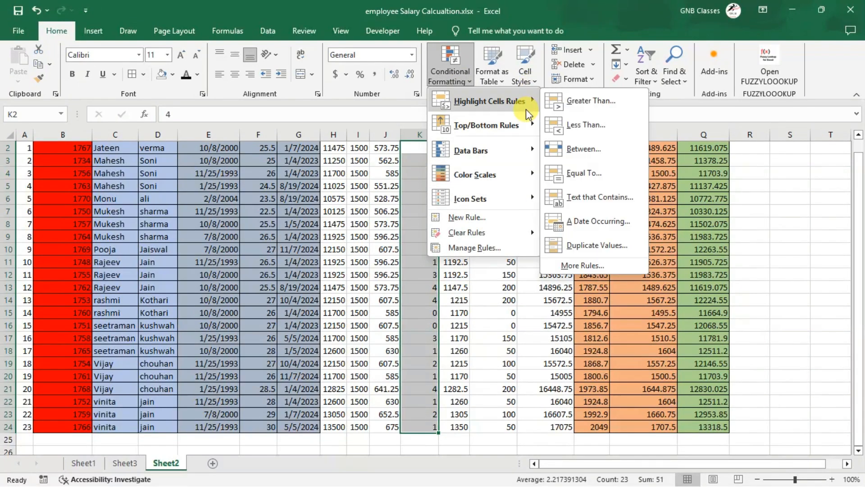
click(590, 156)
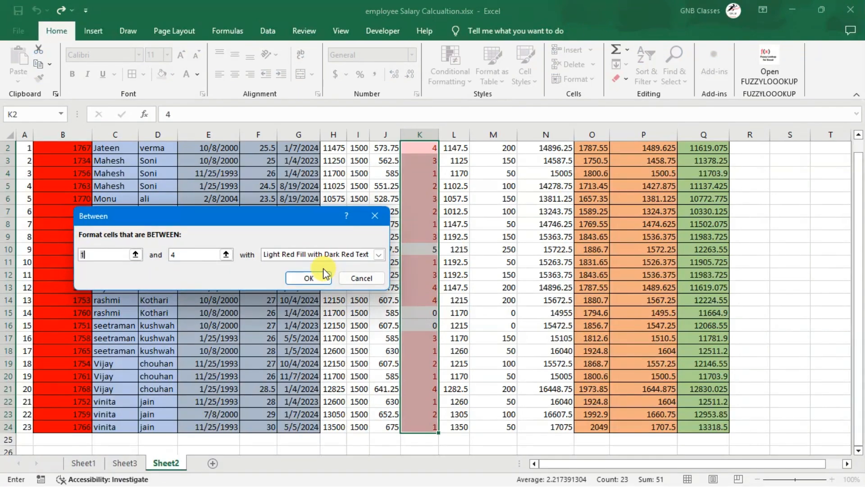
click(378, 218)
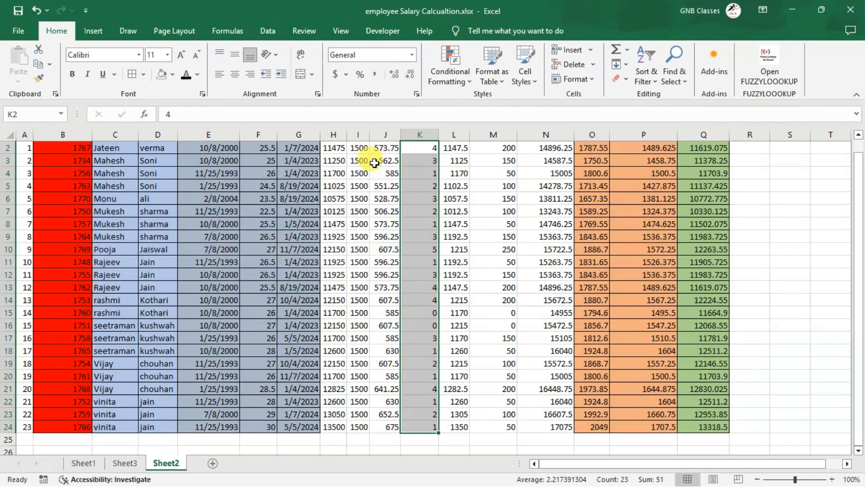
Add data validation to the selected Ovr . Hr cells, allowing only decimals between 0 and 6
click(268, 31)
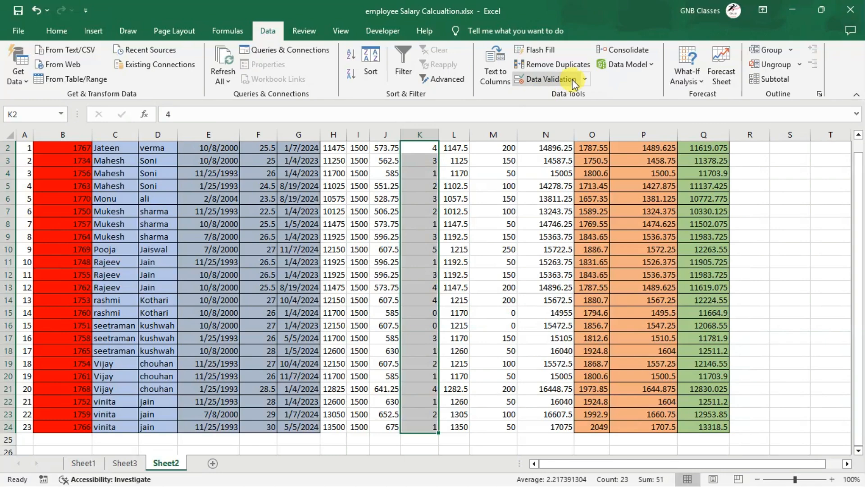
click(590, 80)
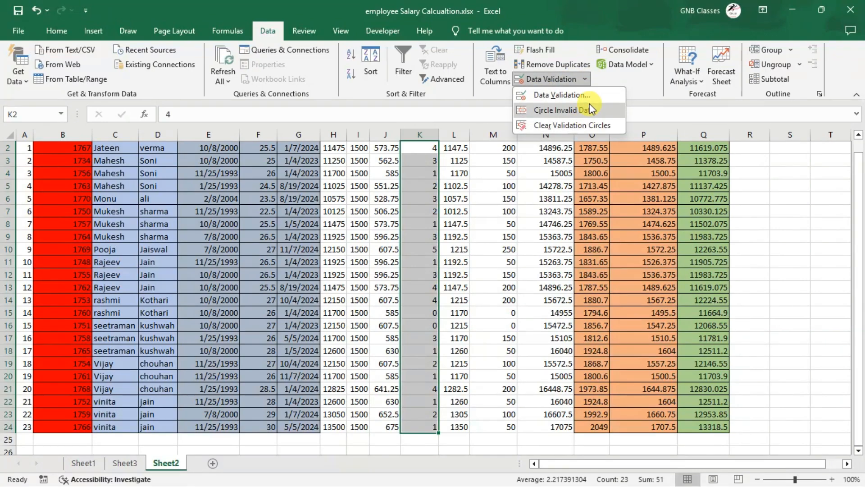
click(591, 95)
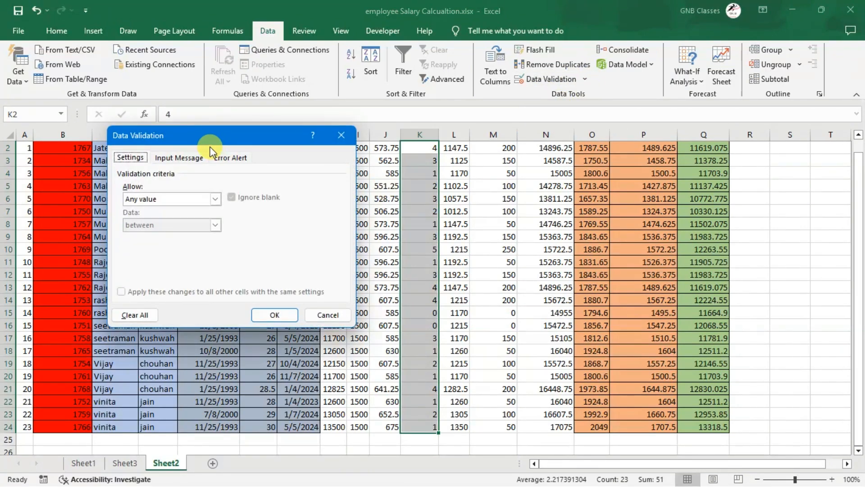
click(165, 200)
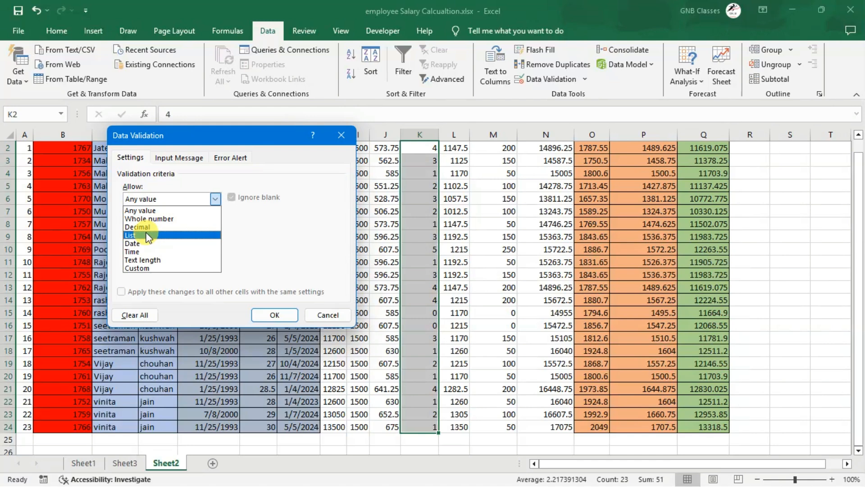
click(164, 230)
click(180, 250)
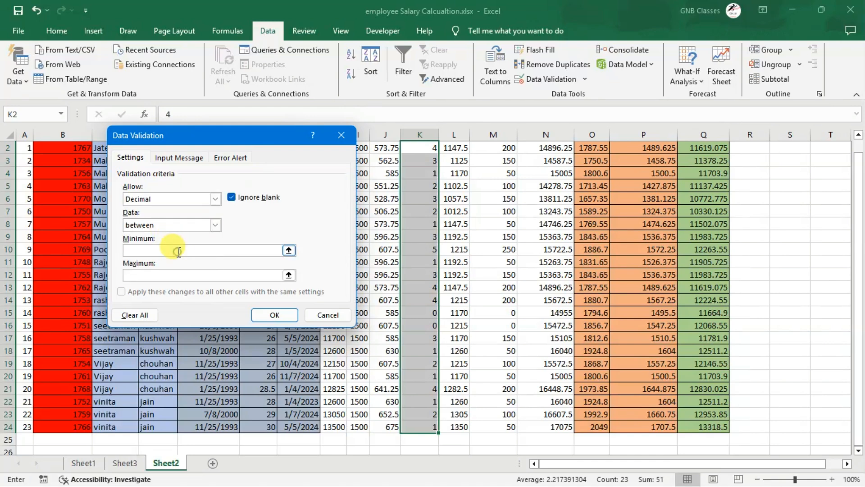
click(187, 274)
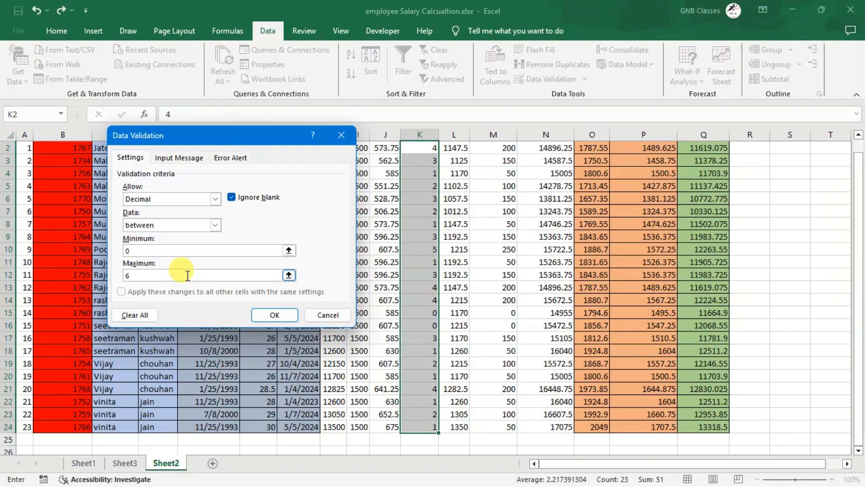
click(274, 315)
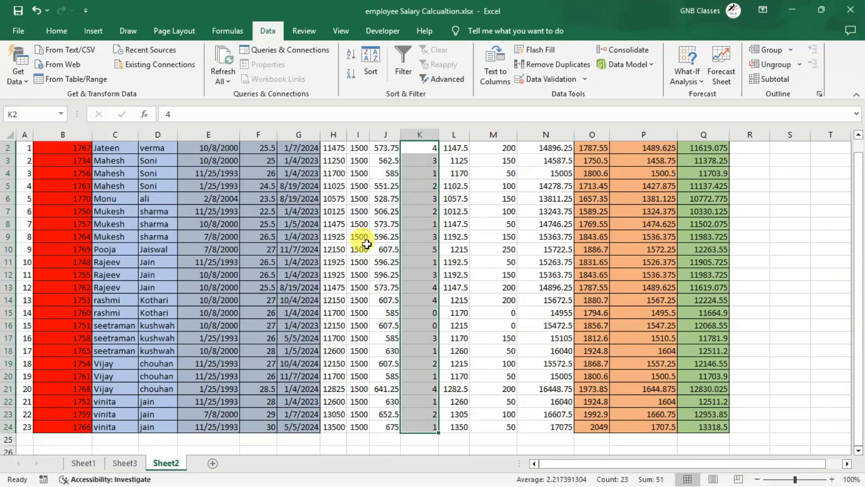
Test the validation by entering 8 in the Ovr . Hr cell K7, and set the cell to 3 instead
click(410, 216)
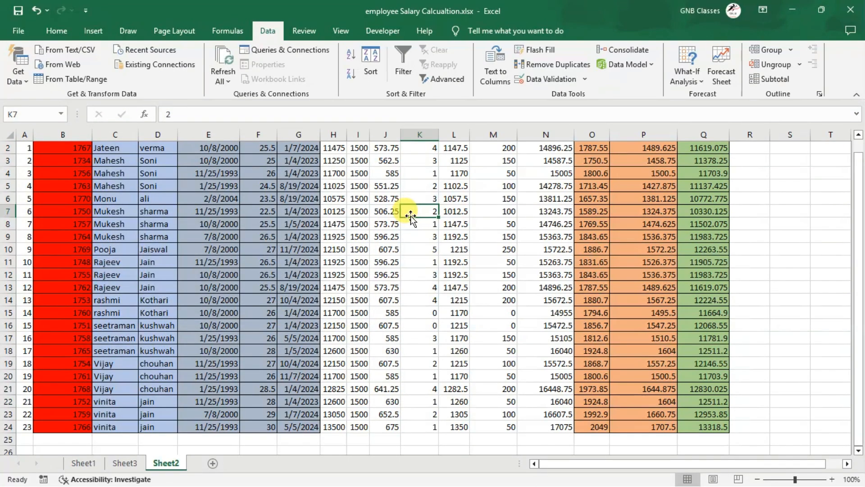
text(8)
key(Return)
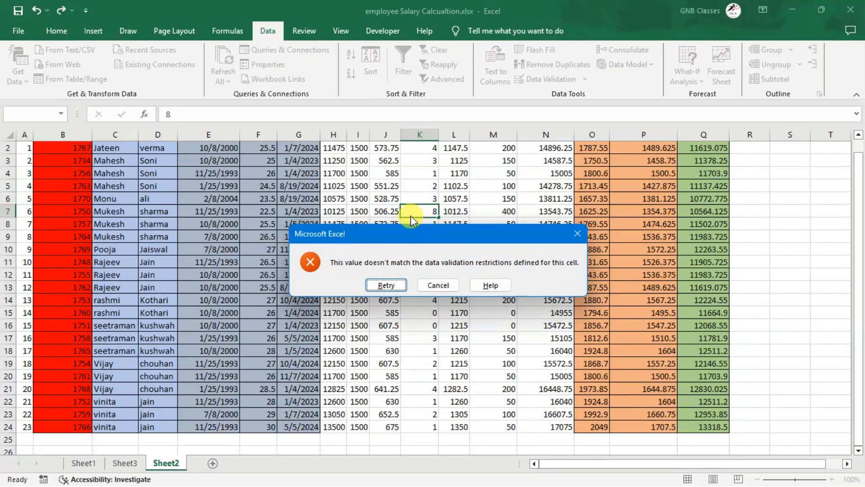
key(Return)
key(Return)
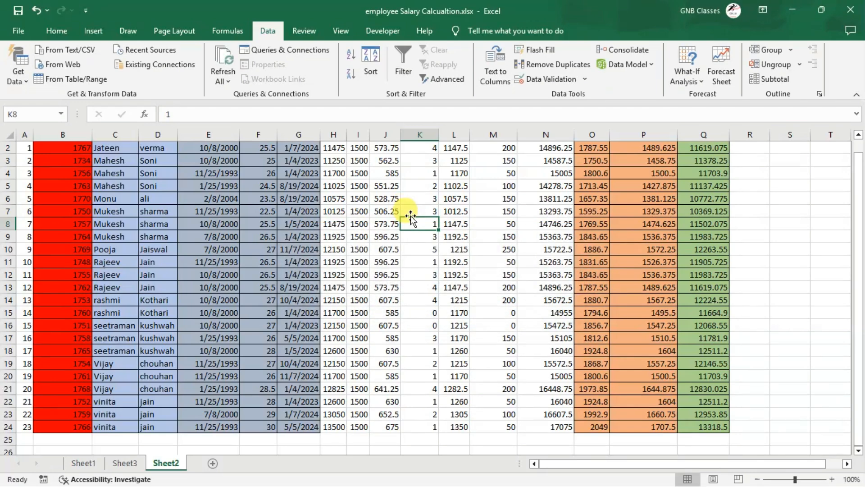
Examine the HRA values and the row 2 entries and formulas for Basic, TA, Ovr . Hr, DA, Overtime and Gross Salary
scroll(370, 170, up, 1)
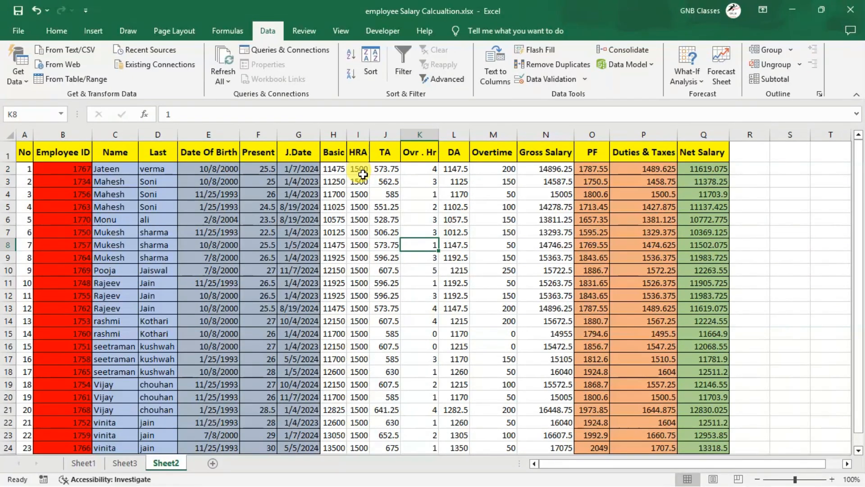
drag(359, 169, 361, 283)
click(361, 207)
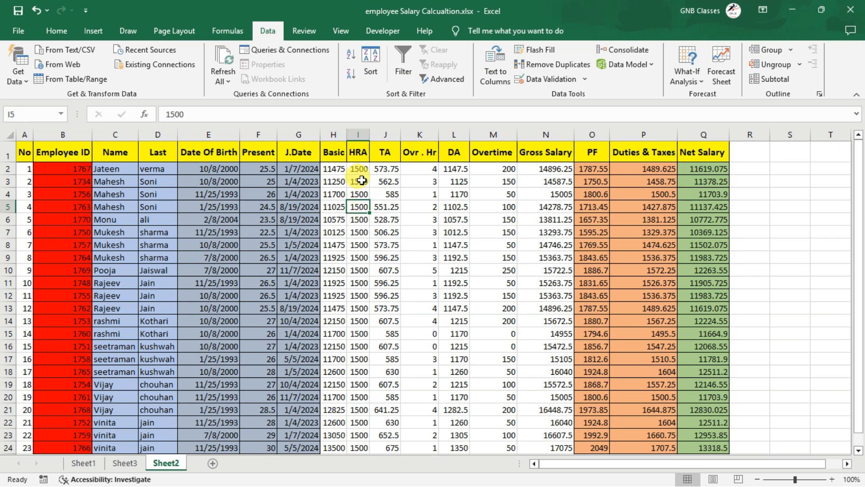
click(332, 169)
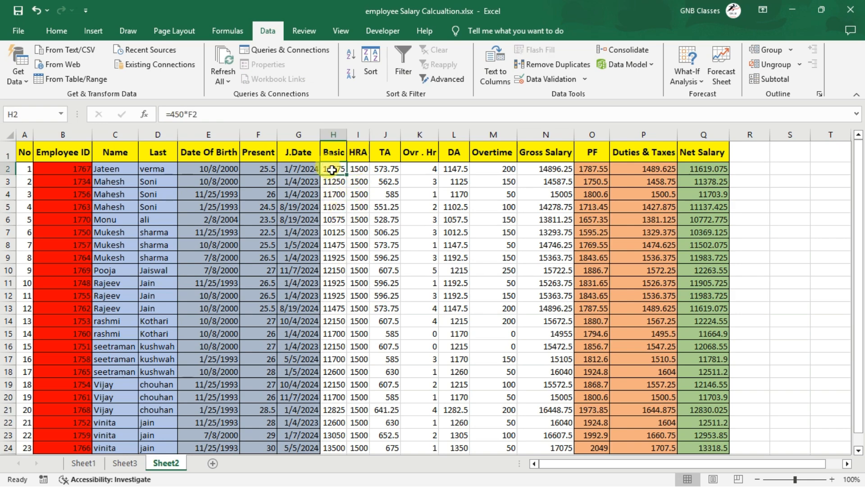
click(385, 169)
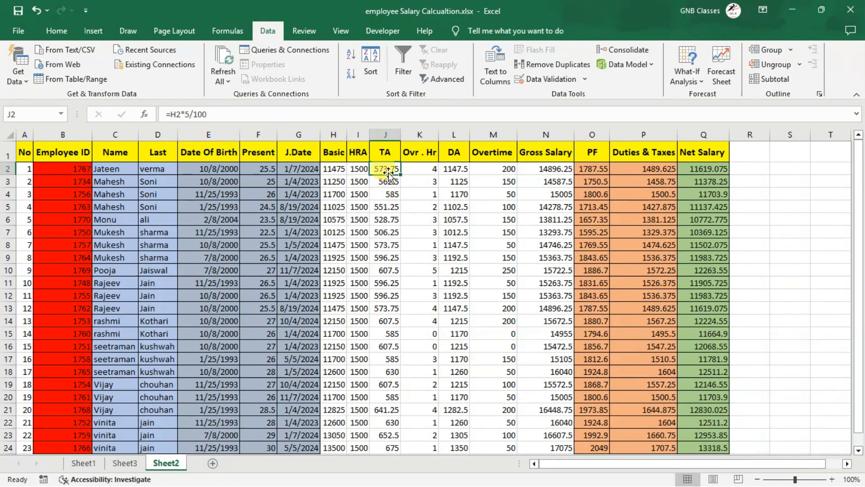
click(421, 170)
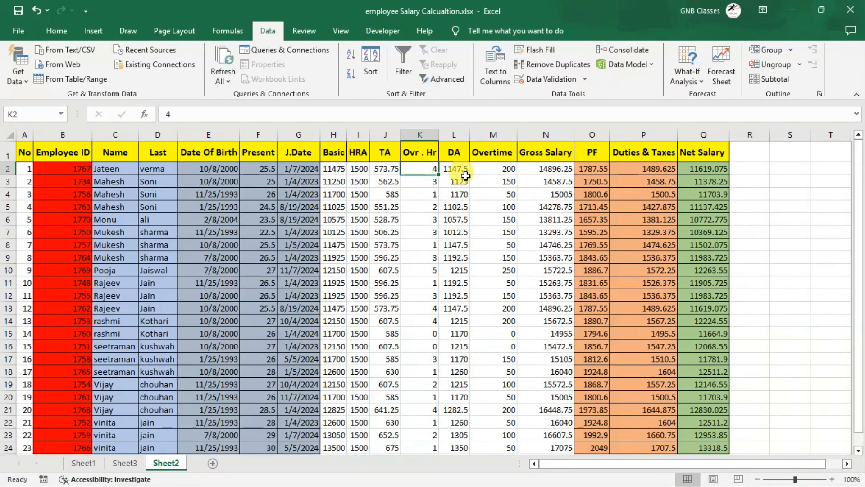
click(461, 174)
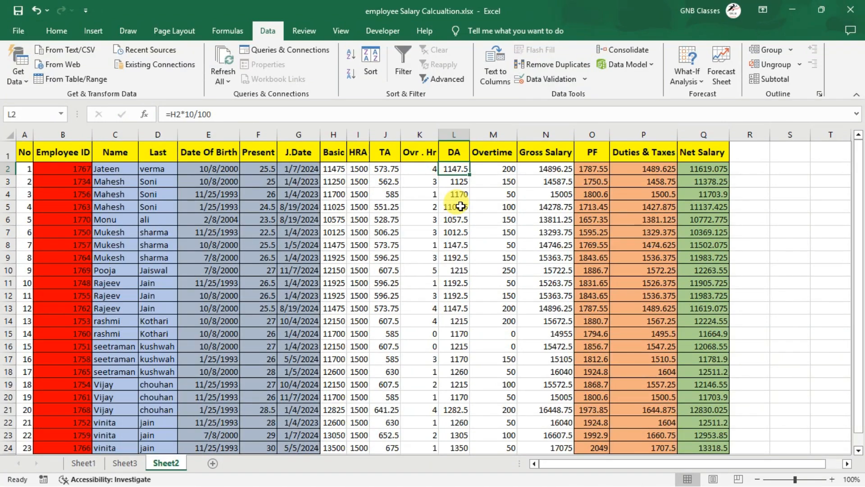
click(503, 170)
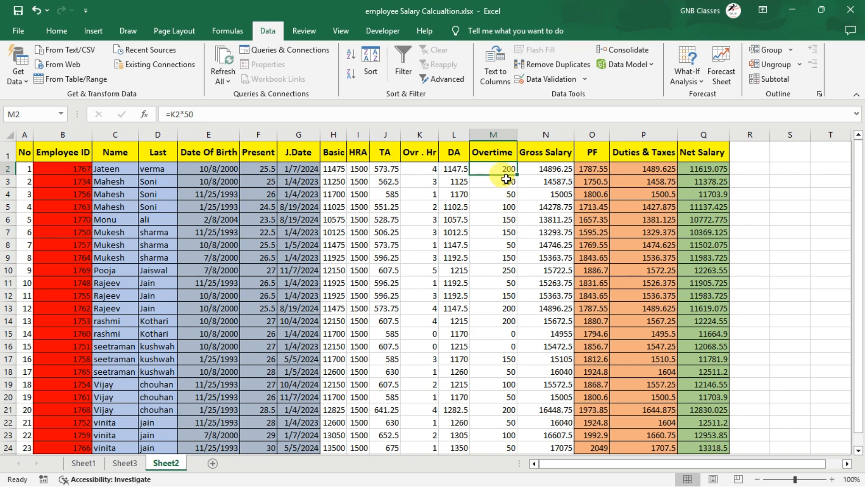
click(534, 169)
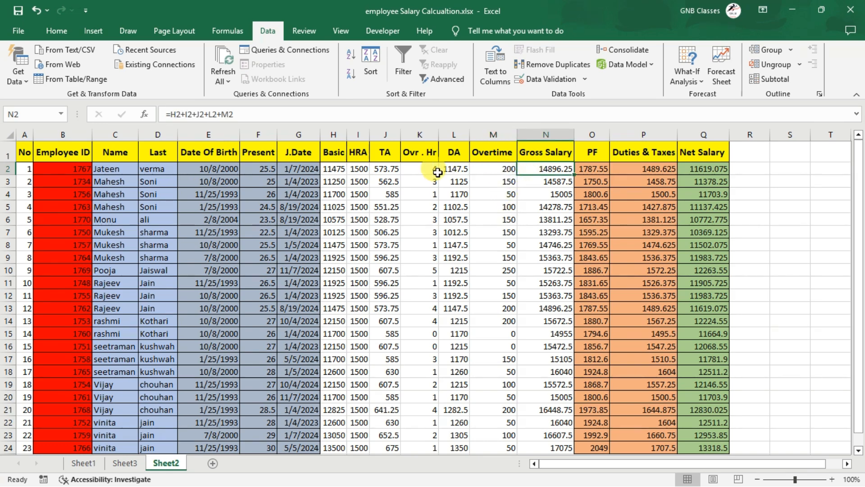
click(333, 168)
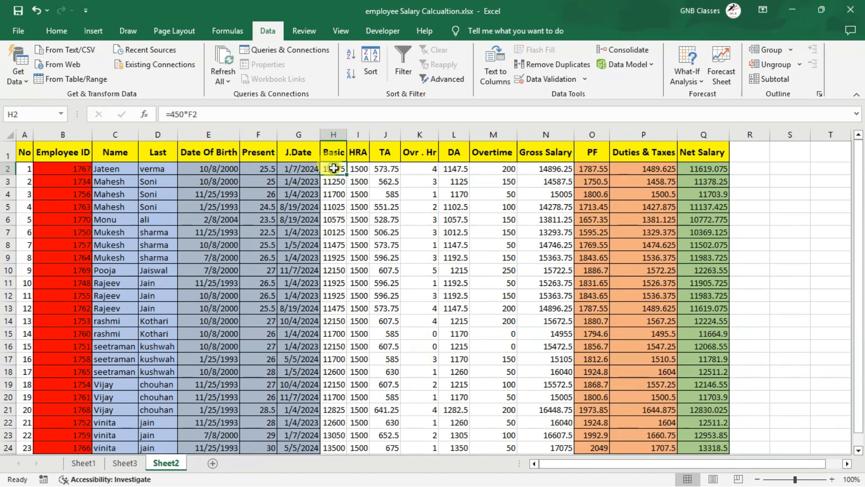
Review the row 2 entries and formulas for HRA, TA, DA, Overtime and Gross Salary, comparing Gross Salary with Net Salary
click(359, 169)
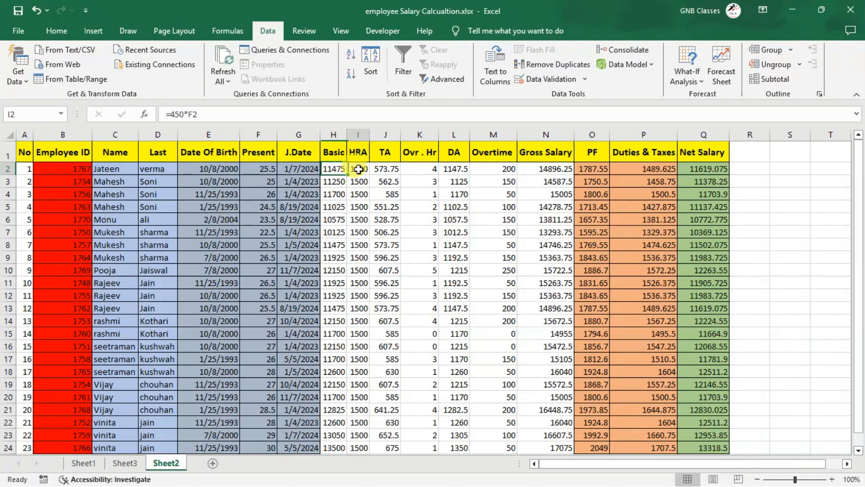
click(386, 168)
click(454, 169)
click(495, 169)
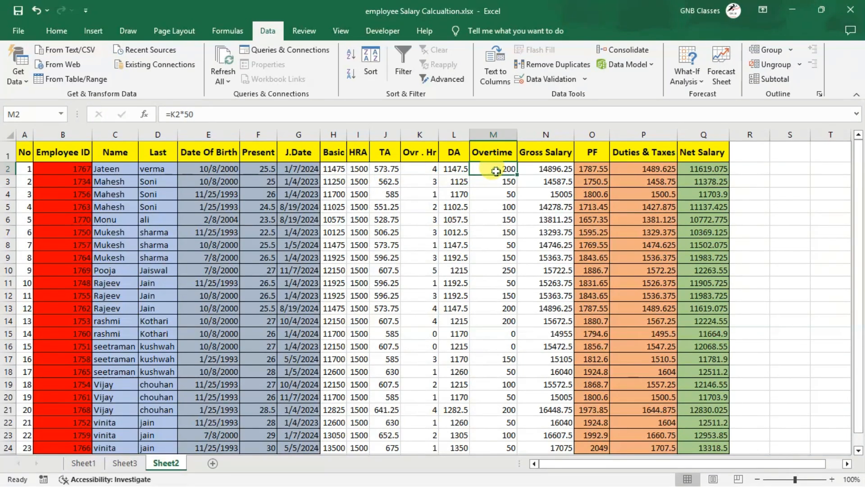
click(449, 169)
click(541, 171)
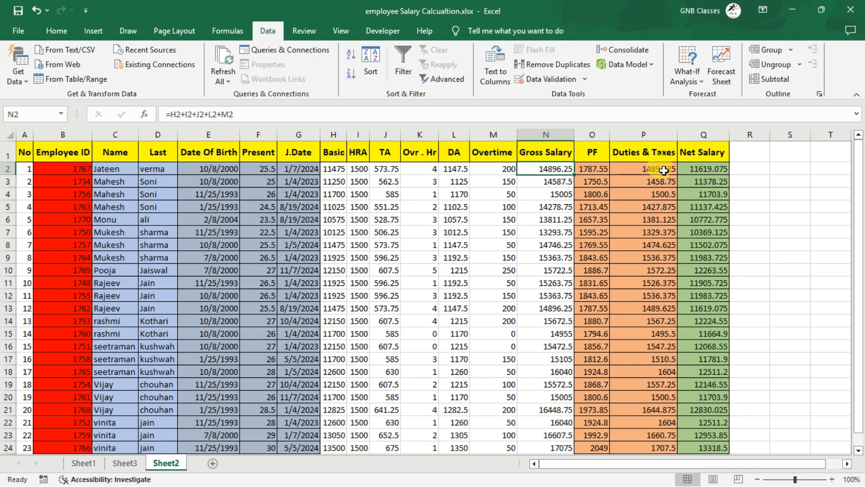
click(709, 171)
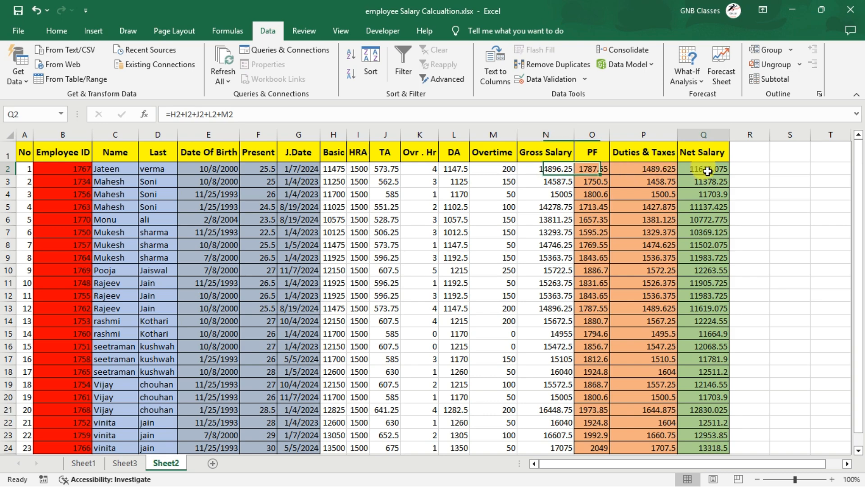
click(552, 169)
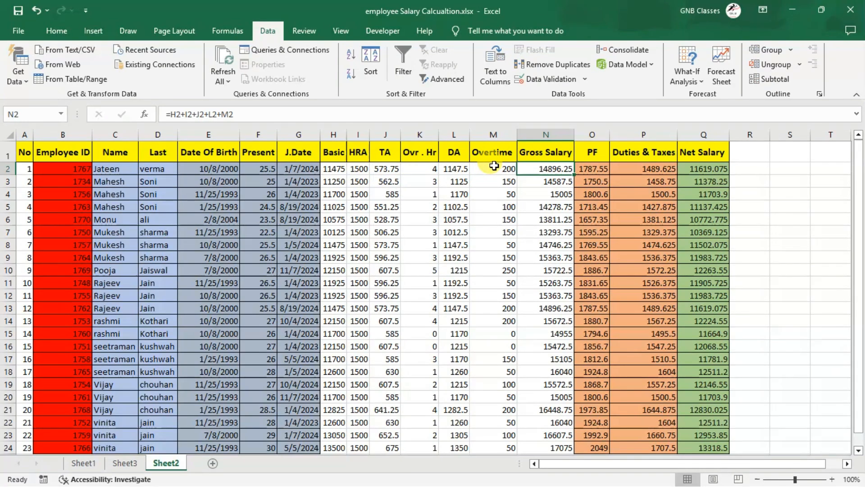
Examine the PF, Duties & Taxes and Net Salary formulas in row 2 and their reference to Gross Salary
click(595, 168)
click(635, 166)
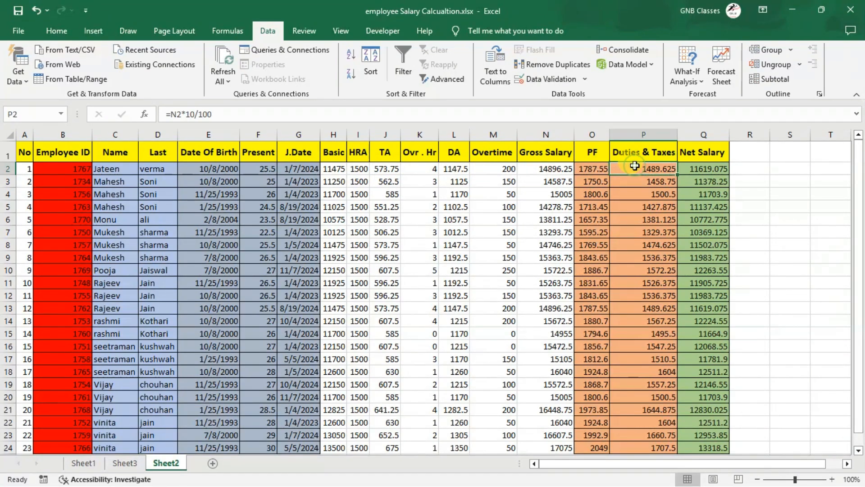
click(588, 167)
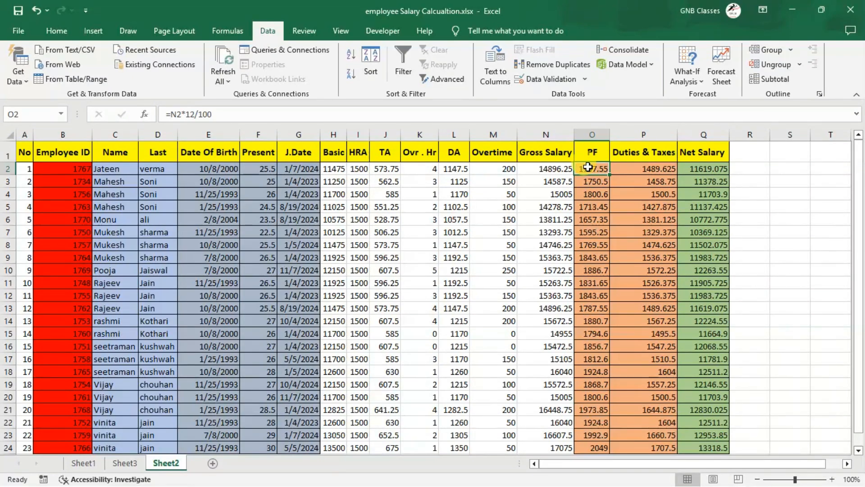
click(549, 170)
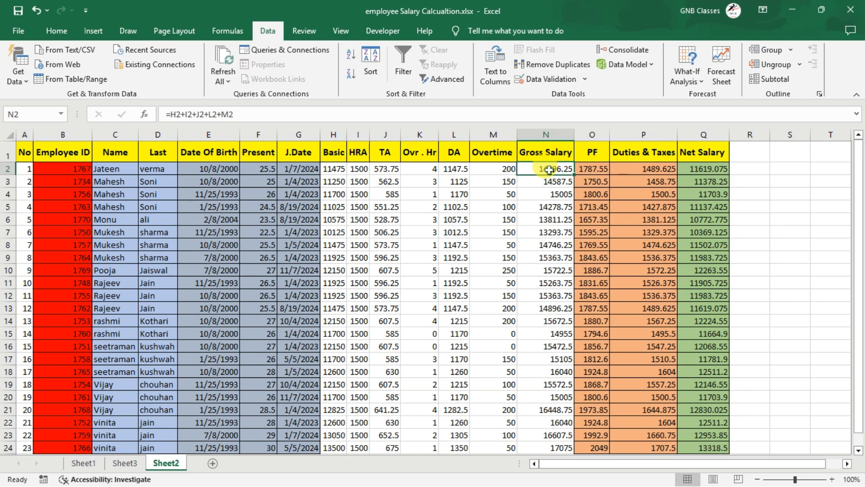
click(587, 169)
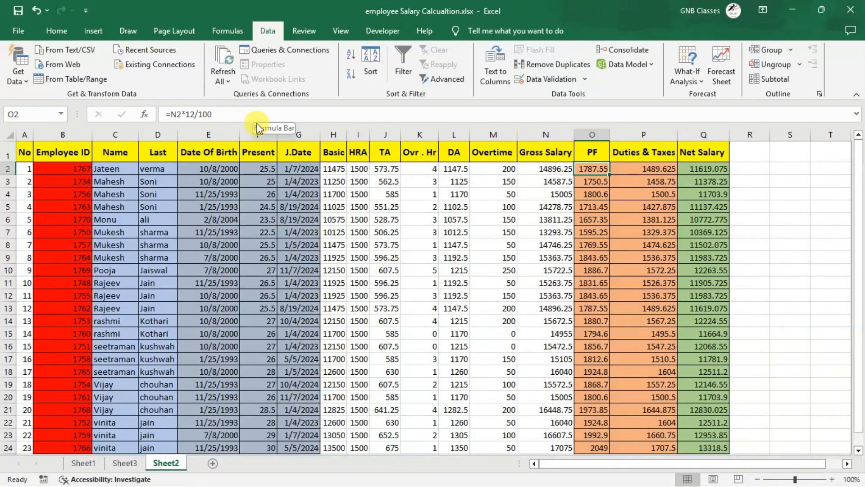
click(636, 168)
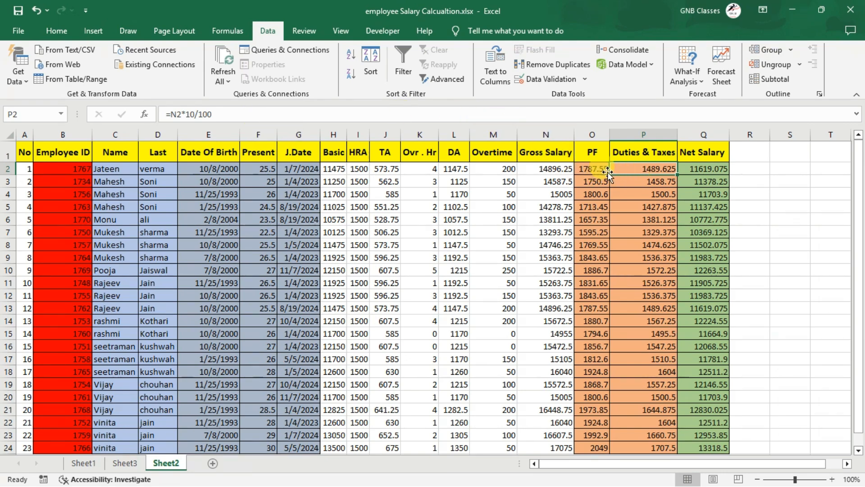
click(698, 169)
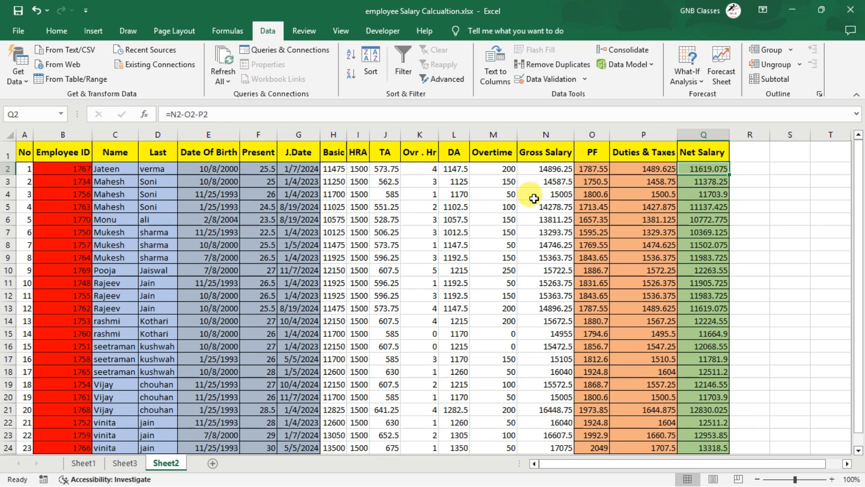
Fill the PF, Duties & Taxes and Net Salary formulas from O2:Q2 down through row 24
right_click(595, 170)
click(579, 168)
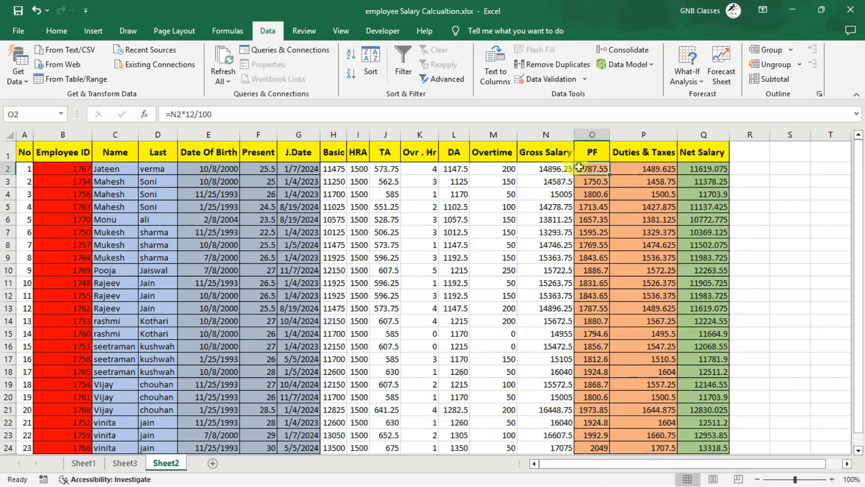
drag(579, 167, 703, 169)
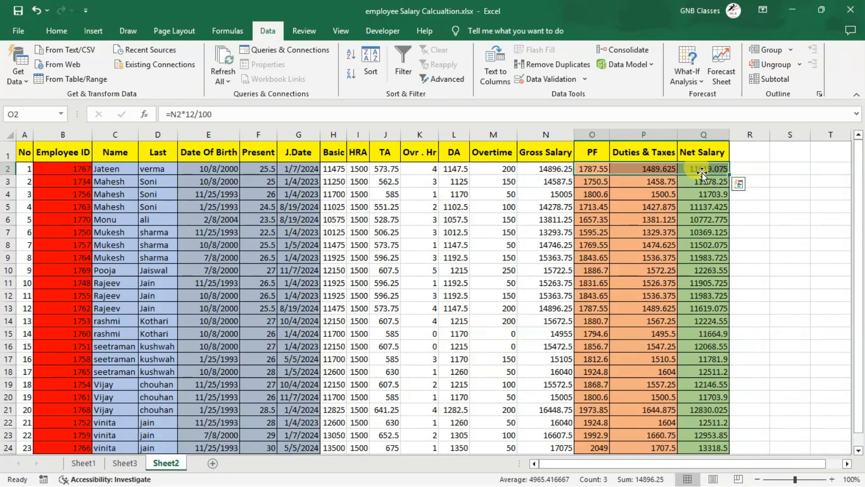
double_click(728, 177)
click(408, 257)
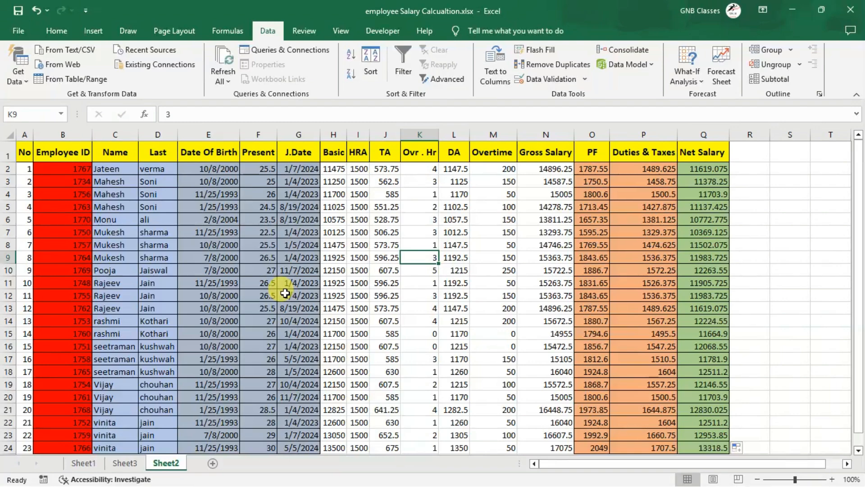
Check the Basic formula in H2 and the Present lookup formula in F2
click(338, 168)
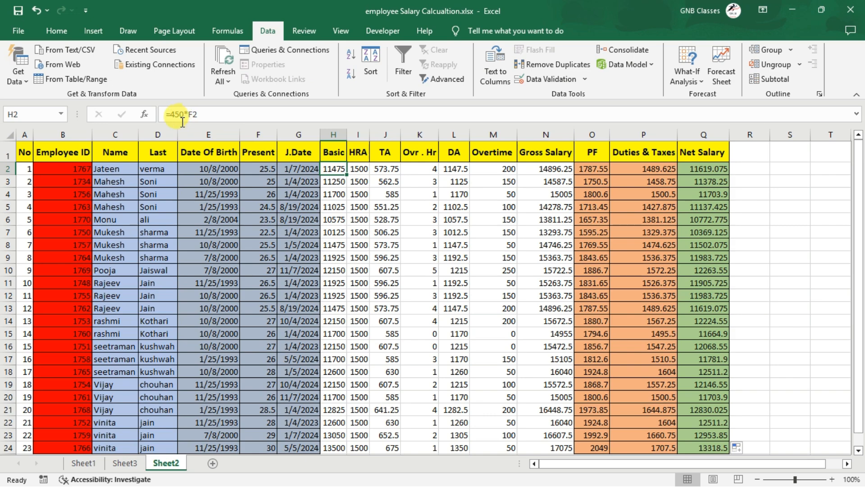
click(261, 180)
click(262, 170)
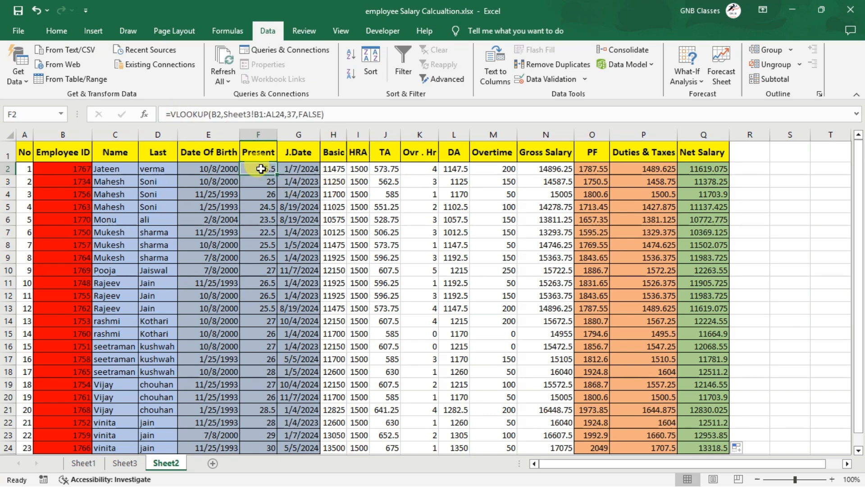
Examine Sheet3's daily attendance marks and the row 2 formulas for Total, Absent, Half Day, Sick Leave and Present
click(124, 463)
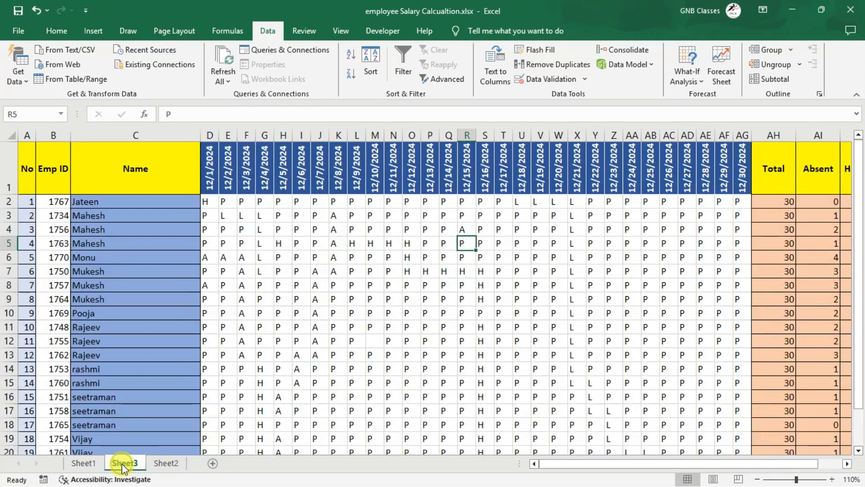
scroll(93, 293, down, 1)
scroll(116, 289, up, 1)
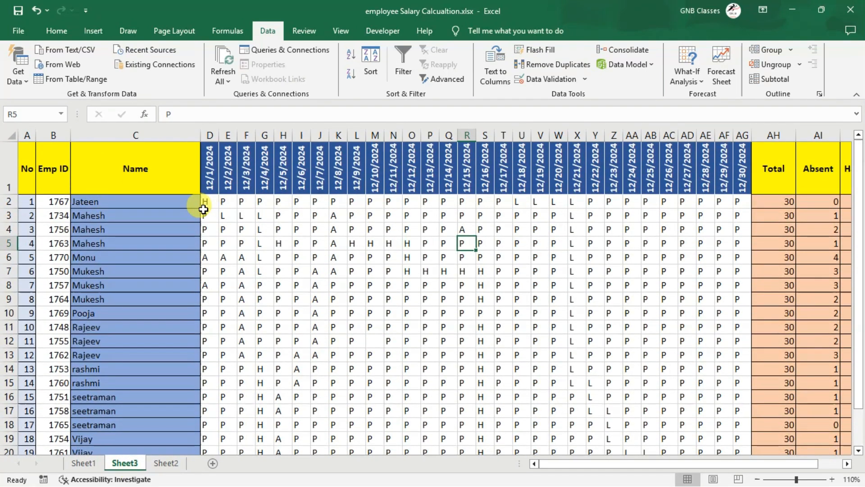
click(228, 203)
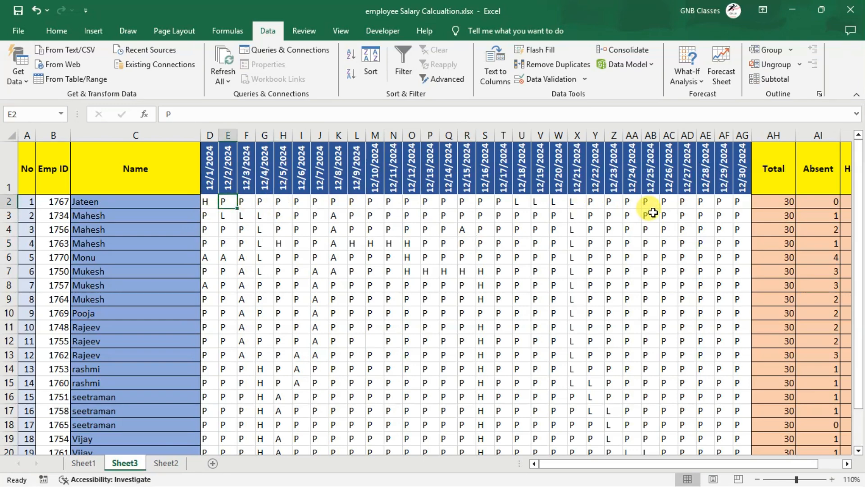
scroll(651, 207, right, 3)
click(598, 201)
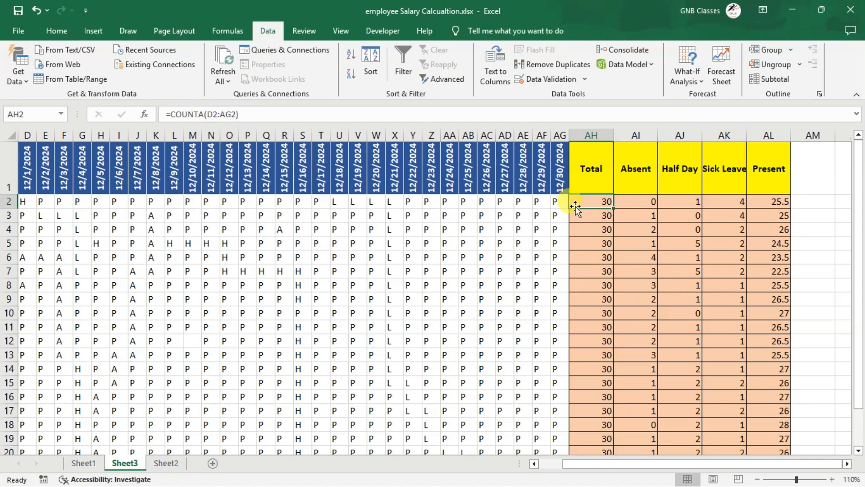
click(645, 204)
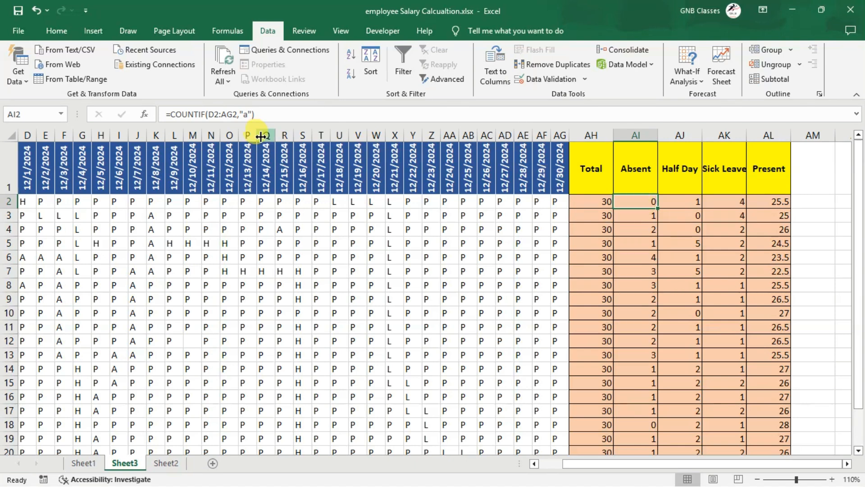
click(684, 203)
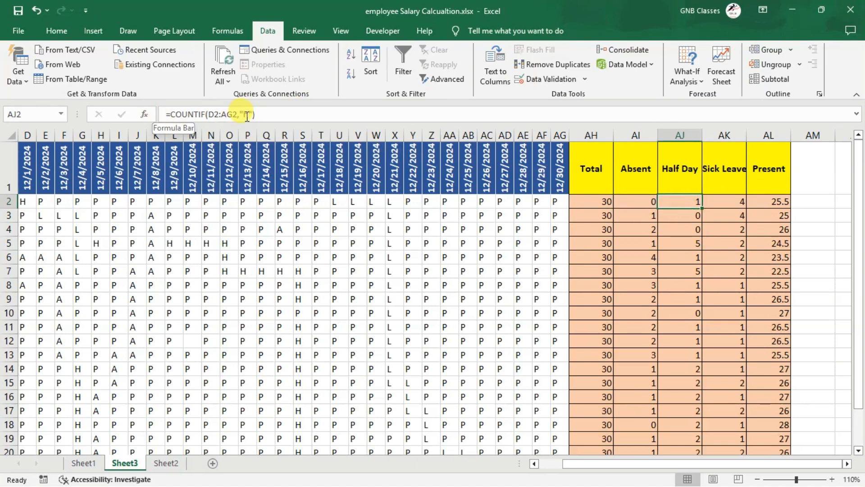
click(731, 207)
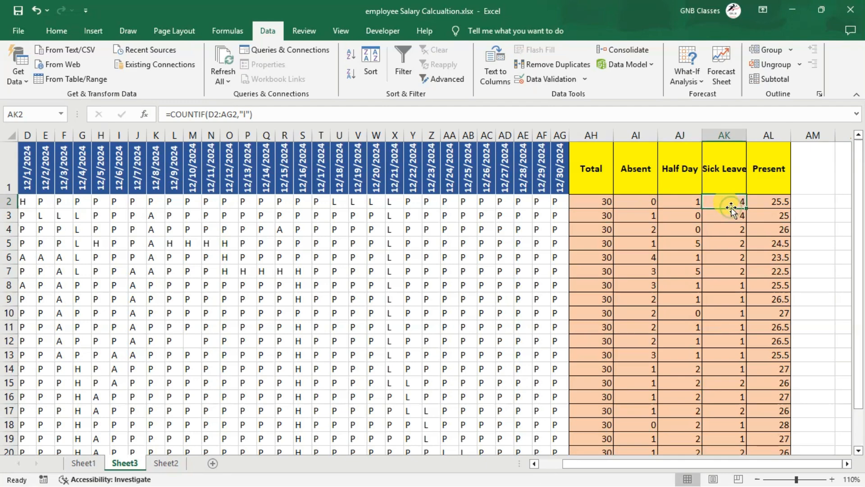
click(777, 204)
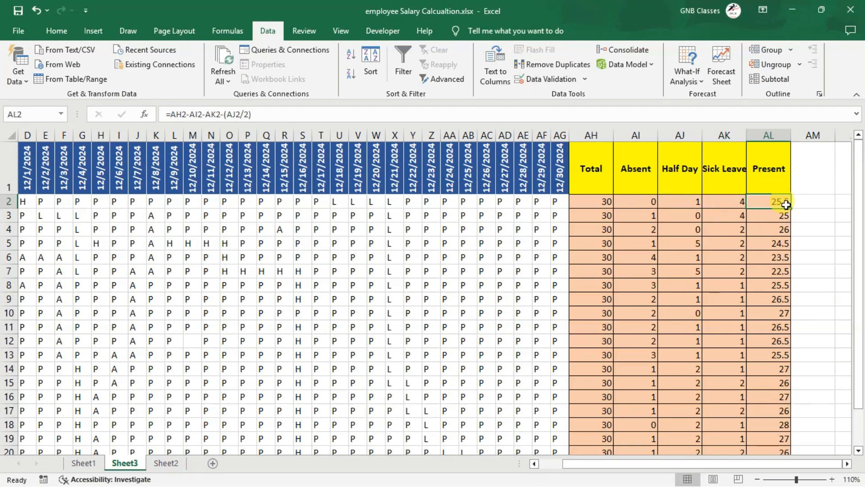
Return to Sheet2 and compare the Basic formulas in H2, H3 and H4
click(167, 463)
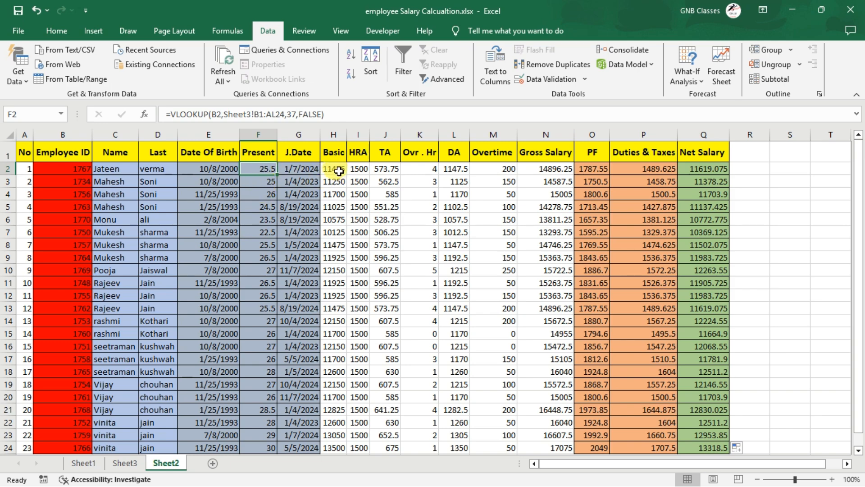
click(339, 171)
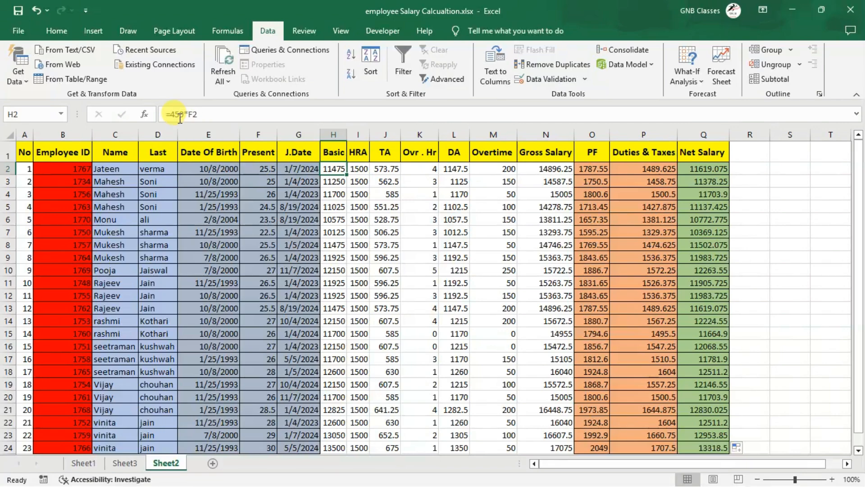
click(332, 182)
click(335, 194)
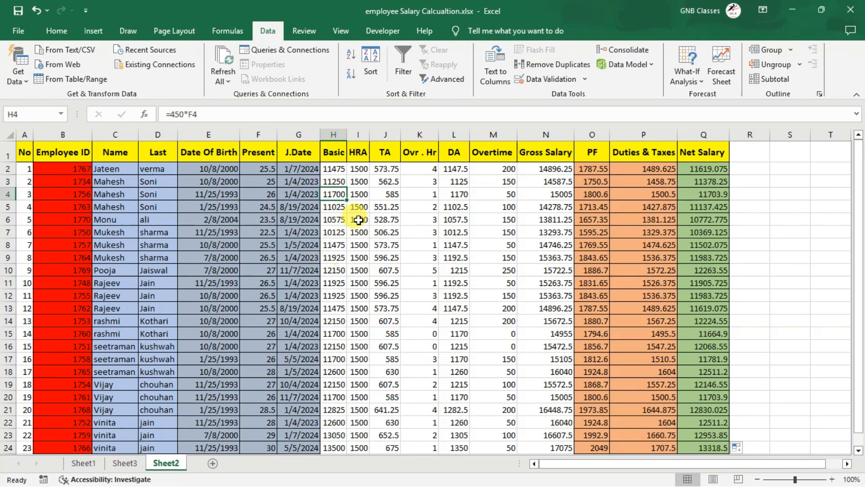
Recheck the row 2 entries for DA, TA, HRA, Overtime and Basic, along with the Overtime formula in M3
click(460, 173)
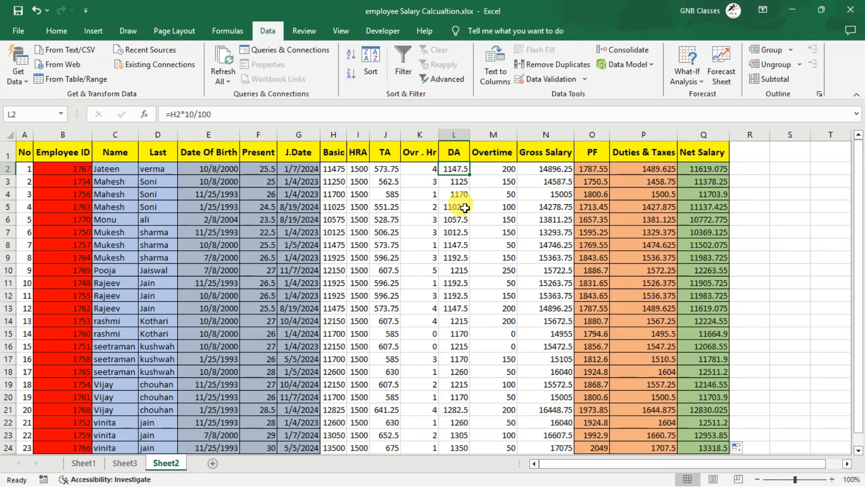
click(387, 169)
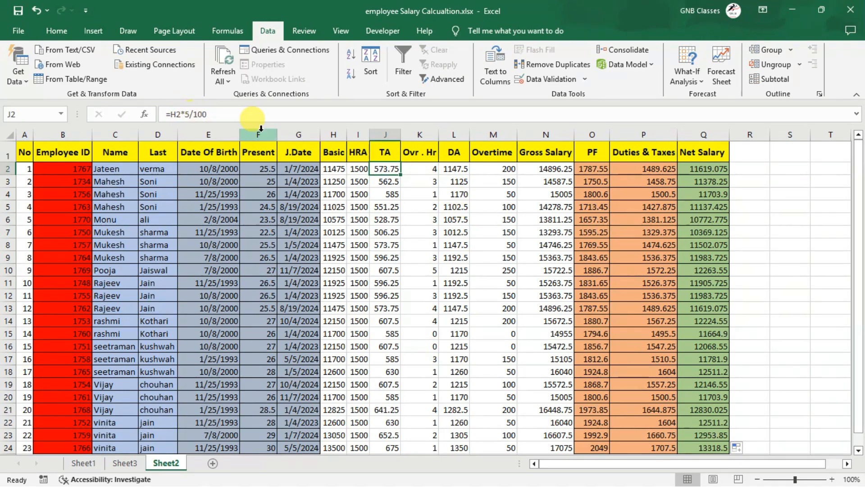
click(357, 168)
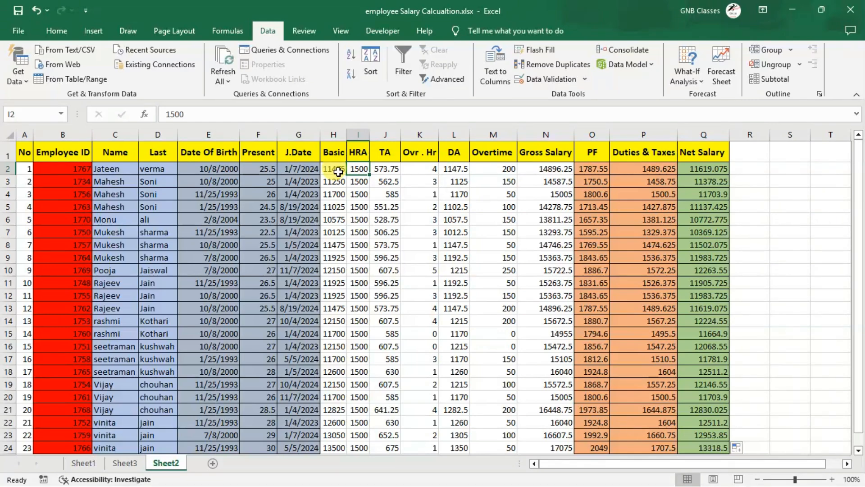
click(447, 170)
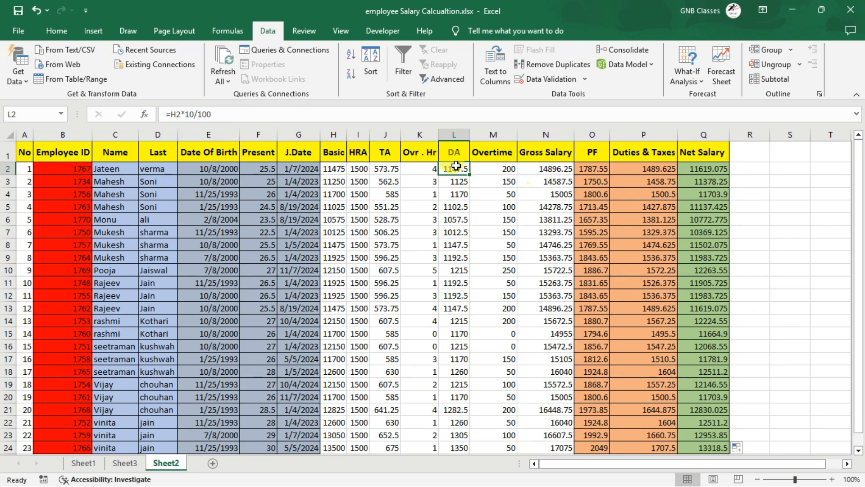
click(504, 169)
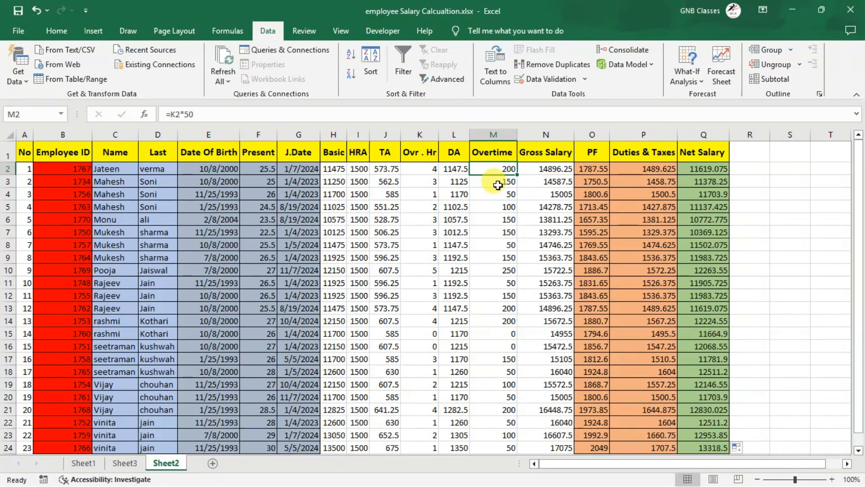
click(497, 186)
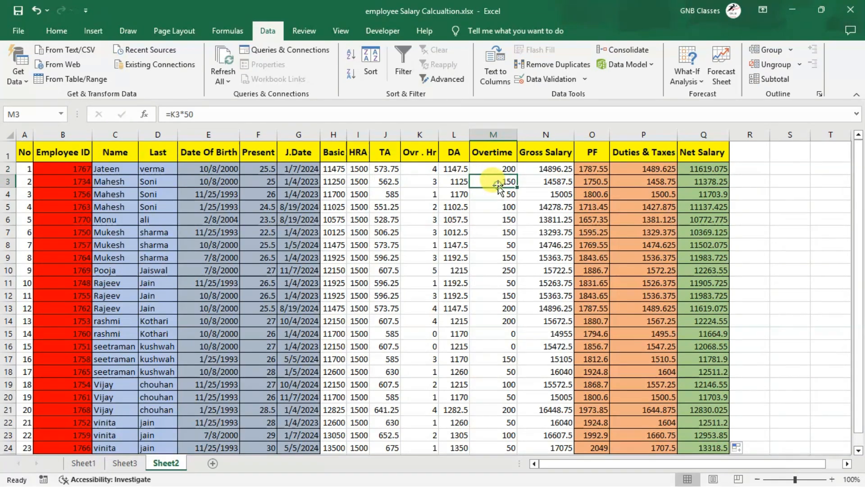
click(329, 168)
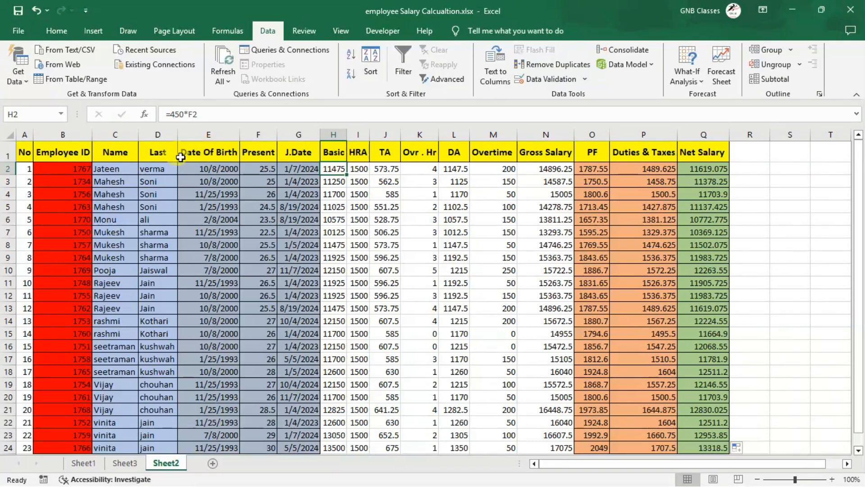
click(371, 169)
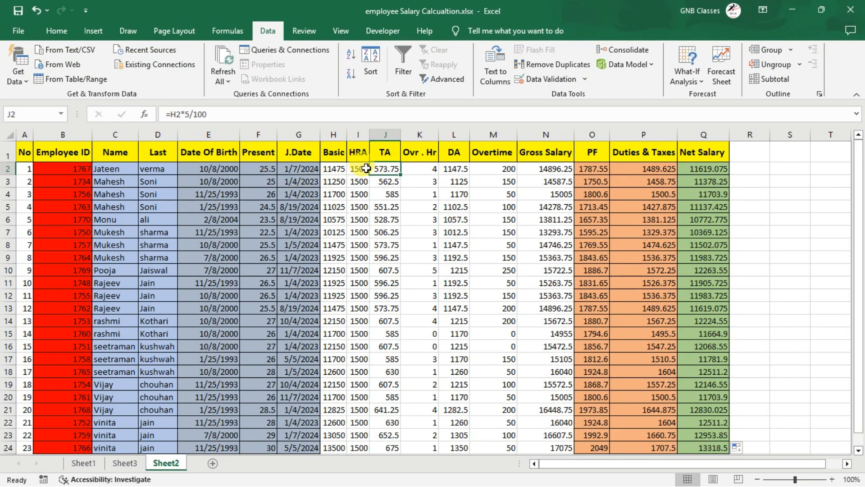
Check the overtime hours entry in K2 and the Net Salary formula in Q2
click(429, 168)
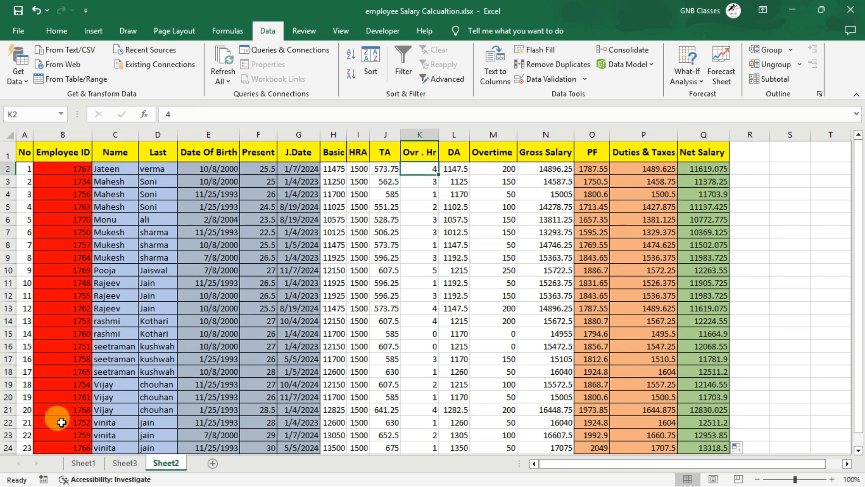
click(718, 169)
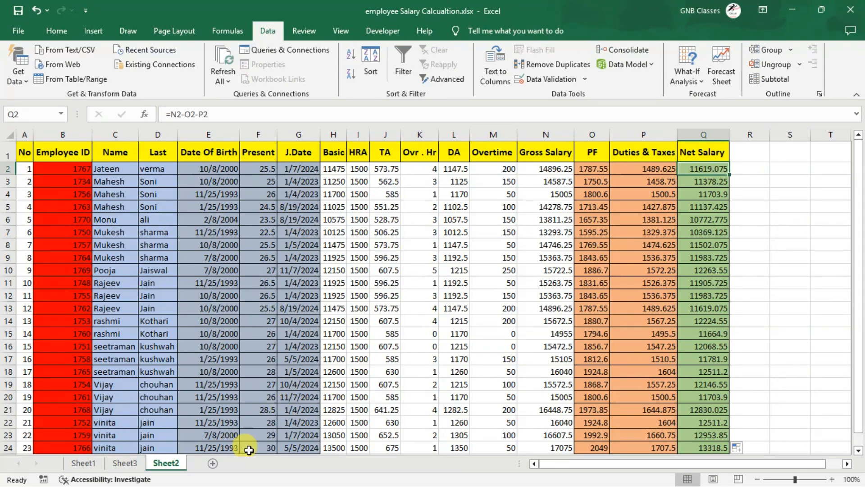
On Sheet3, change the row 2 attendance marks for 12/1/2024 and 12/18/2024 to p
click(128, 464)
scroll(281, 324, left, 1)
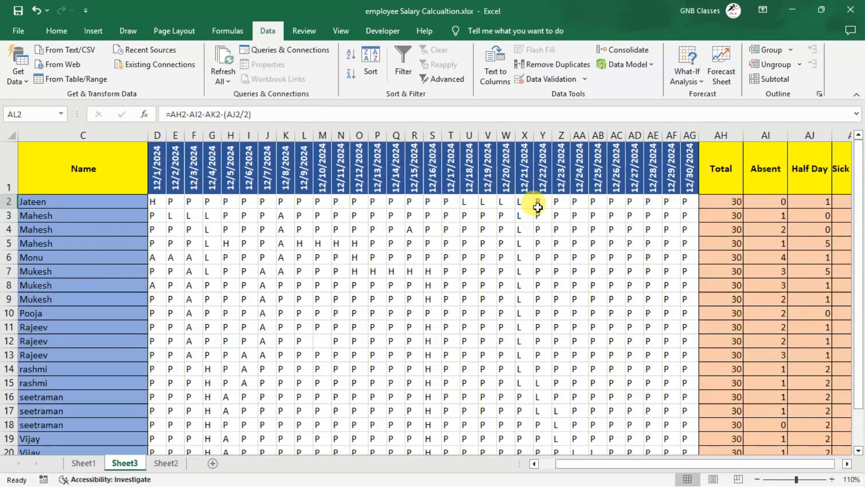
click(207, 201)
click(157, 204)
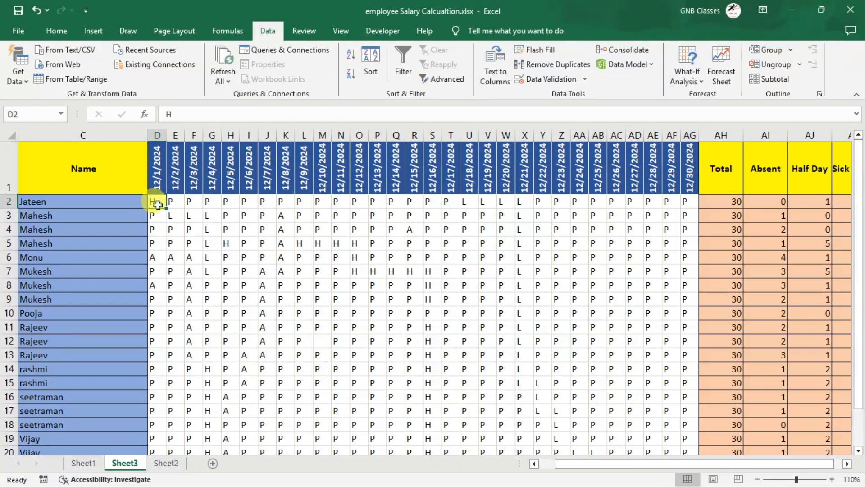
text(p)
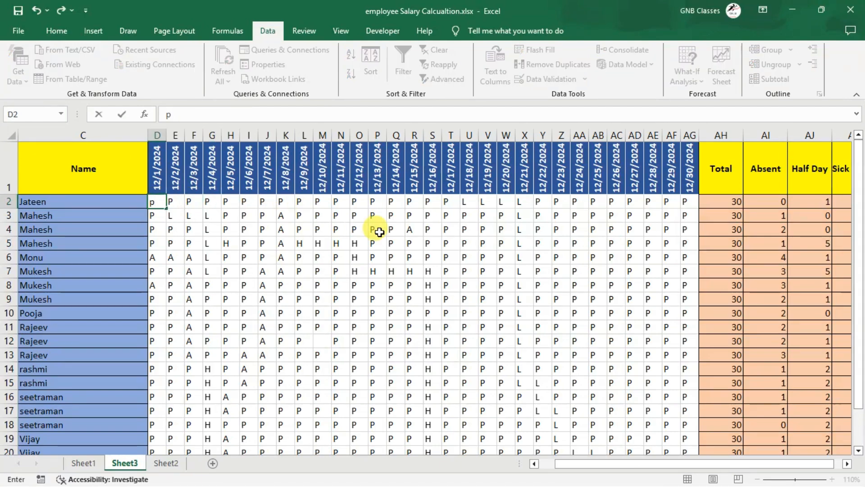
click(469, 201)
text(p)
click(598, 203)
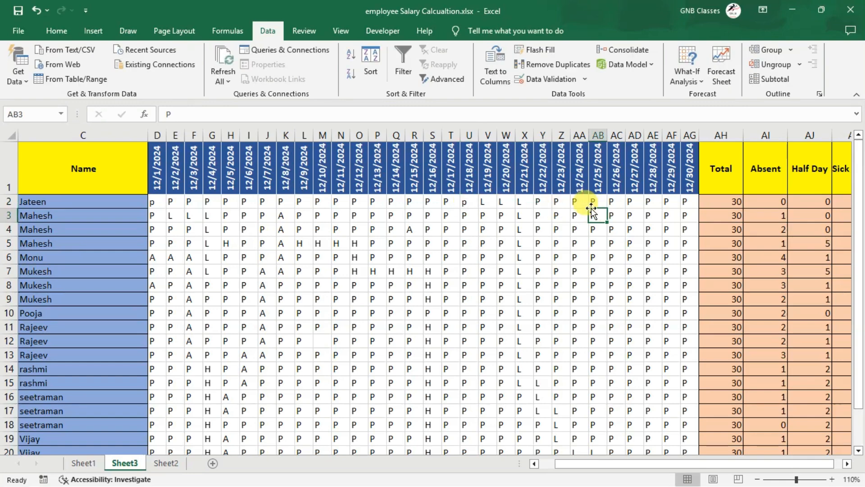
Mark row 2 absent from 12/24/2024 to 12/28/2024, entering A in AA2 and a in AB2:AE2, and check the Present column
click(582, 204)
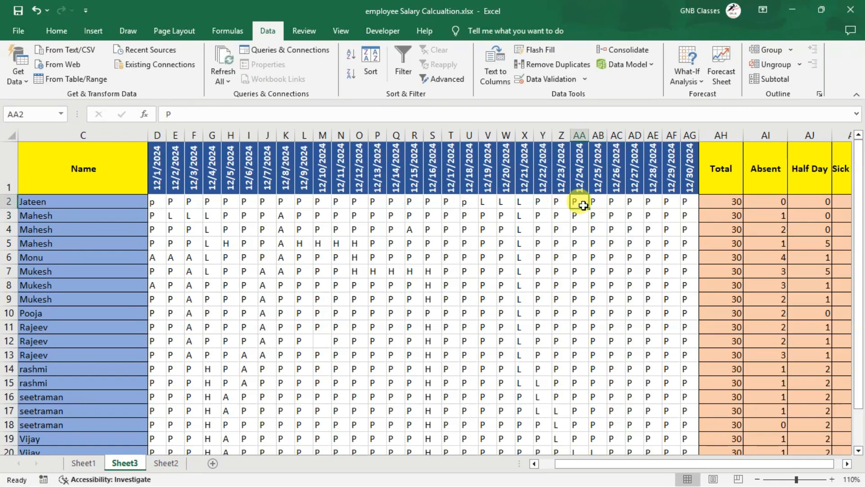
text(A)
key(BackSpace)
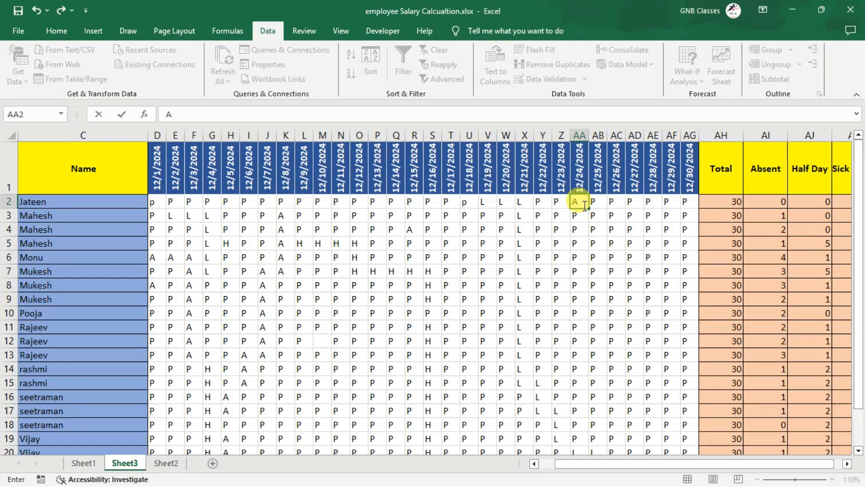
key(Tab)
text(a)
key(Tab)
text(a)
key(Tab)
text(a)
key(Tab)
text(a)
key(Tab)
scroll(734, 232, right, 3)
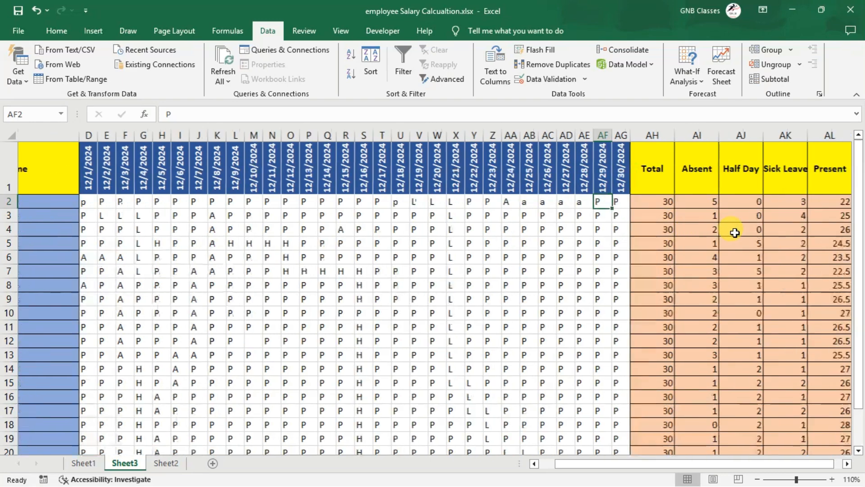
click(782, 215)
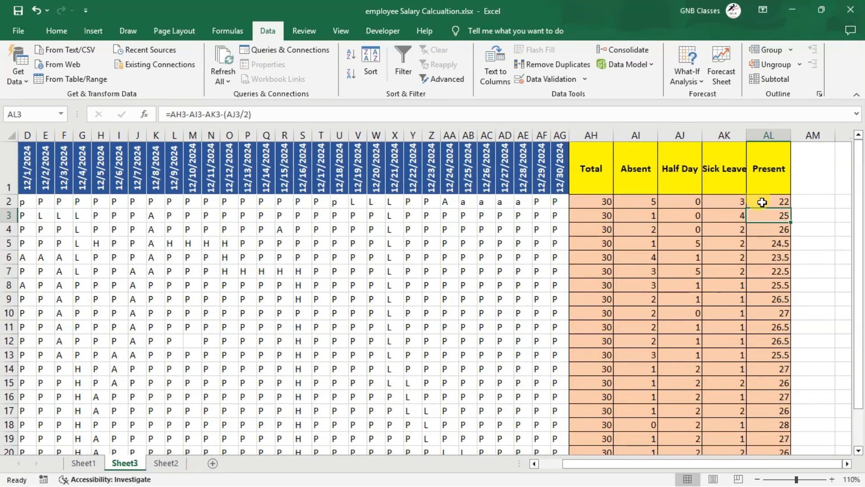
Return to Sheet2 and review how the attendance change affects the Basic and Net Salary cells in row 2
click(168, 462)
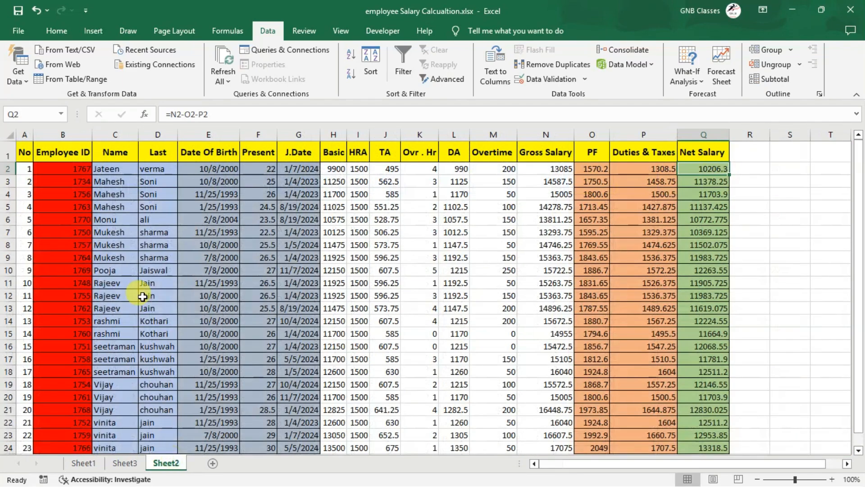
click(338, 179)
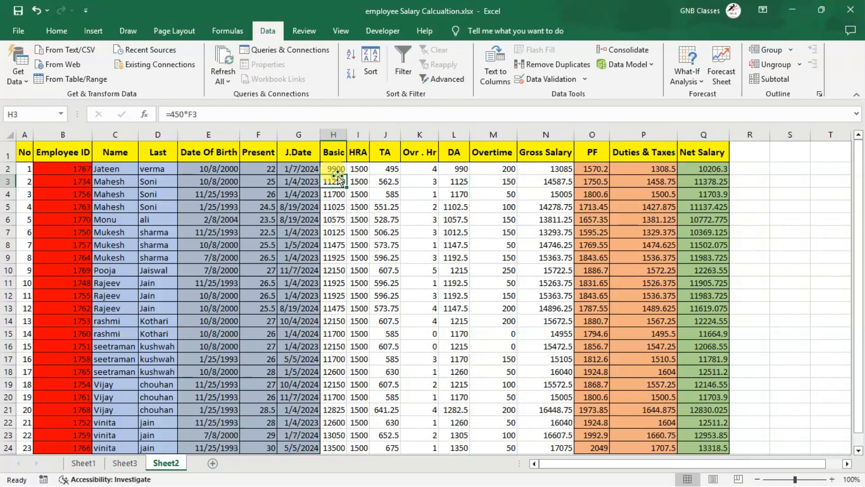
click(708, 169)
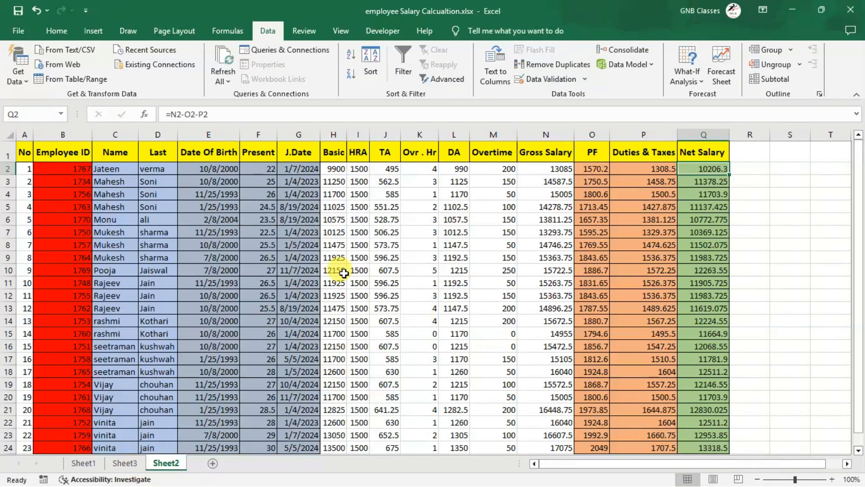
click(316, 178)
click(335, 170)
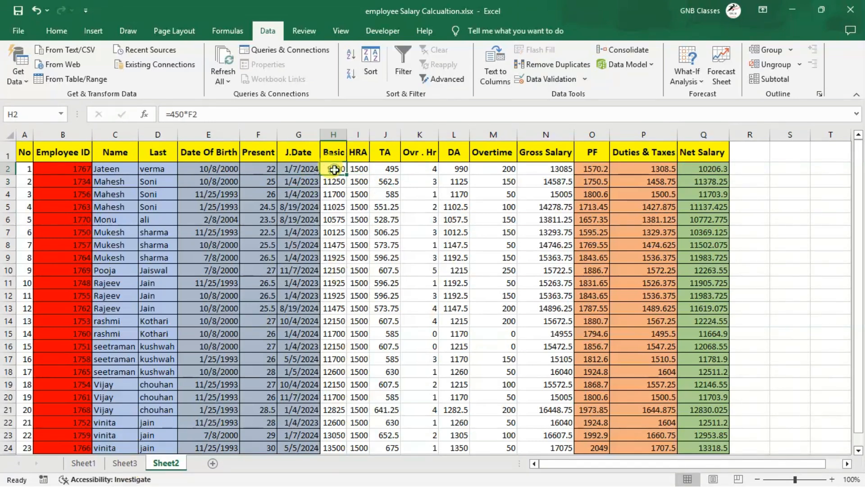